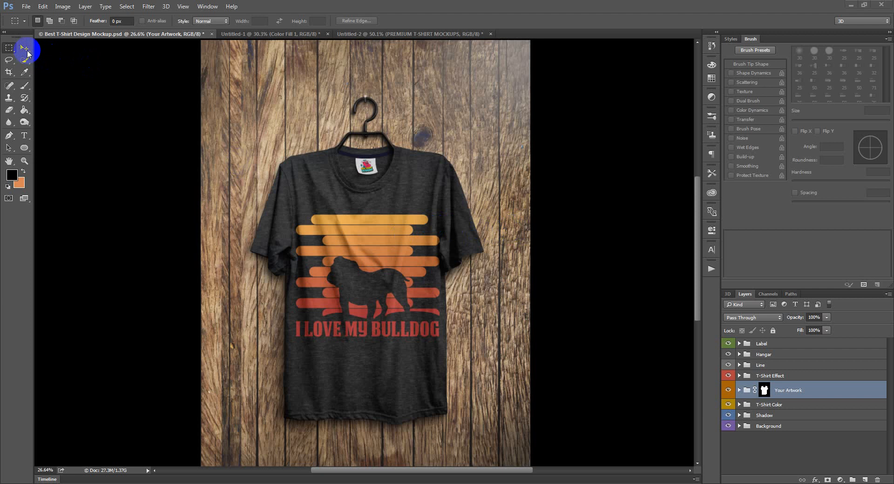
- Browse the T-shirt mockup files in the Mockup folder in Windows Explorer
click(25, 48)
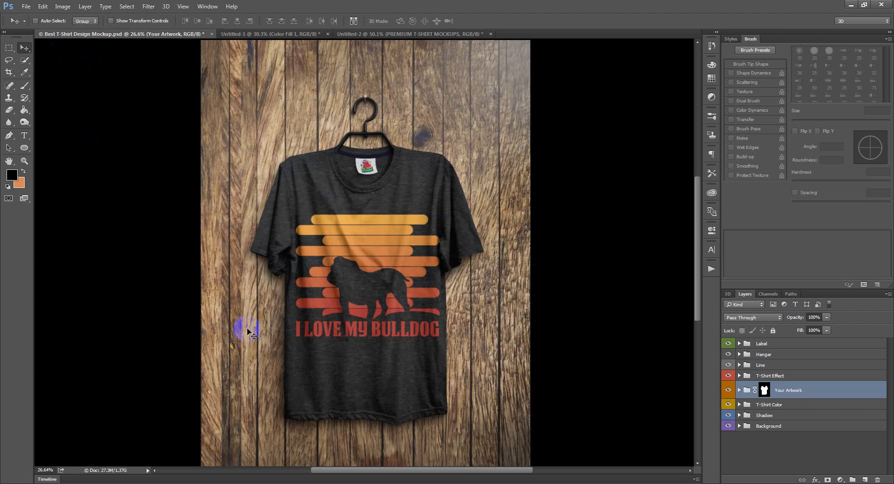
click(96, 483)
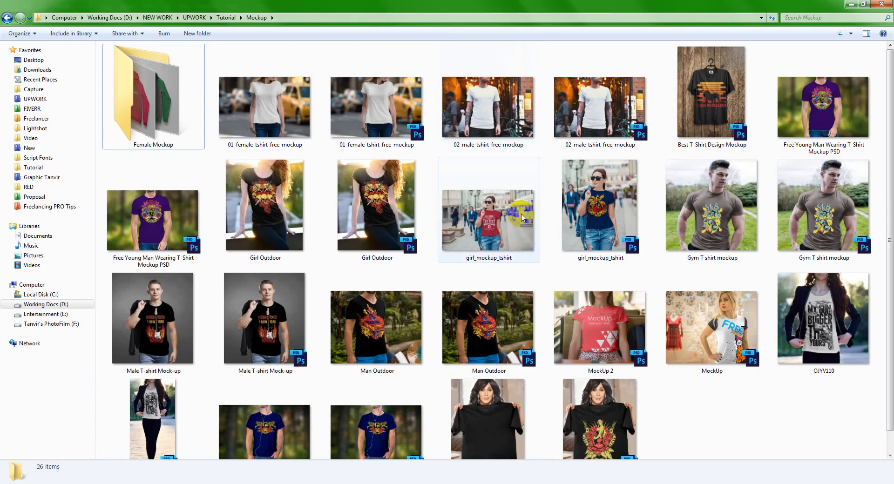
click(520, 54)
ctrl+scroll(457, 225, up, 2)
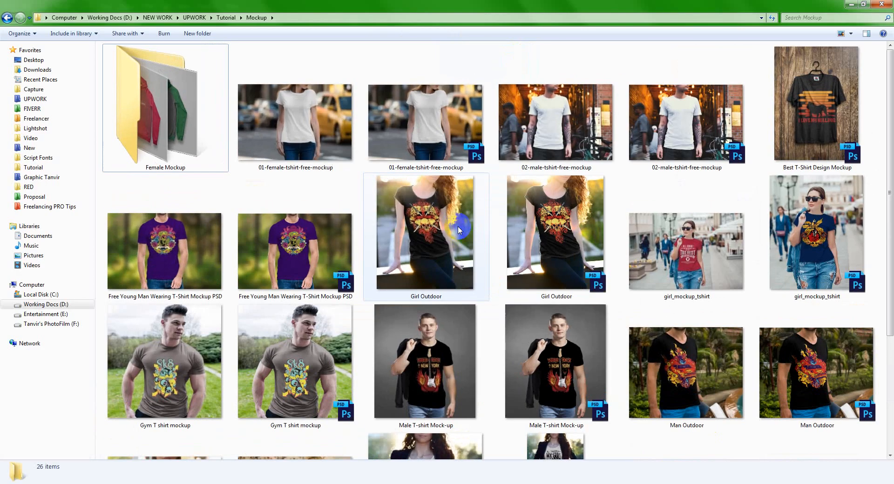
click(475, 160)
click(640, 141)
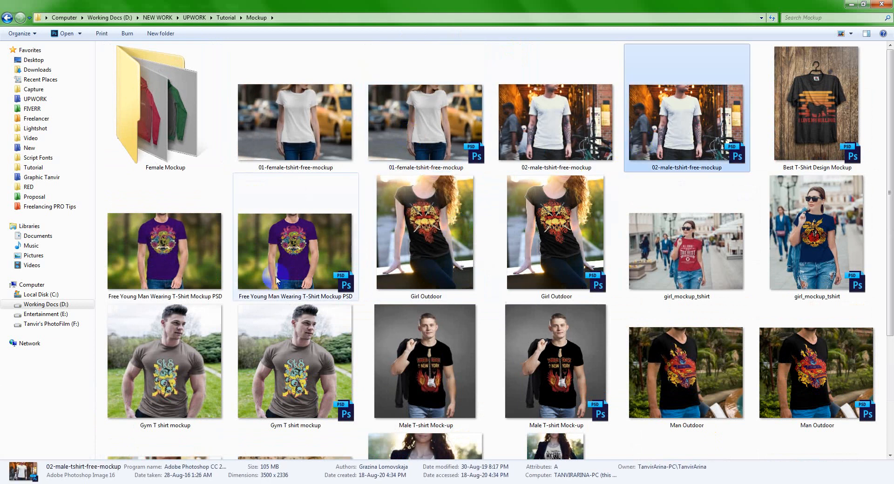
scroll(481, 317, down, 5)
click(549, 401)
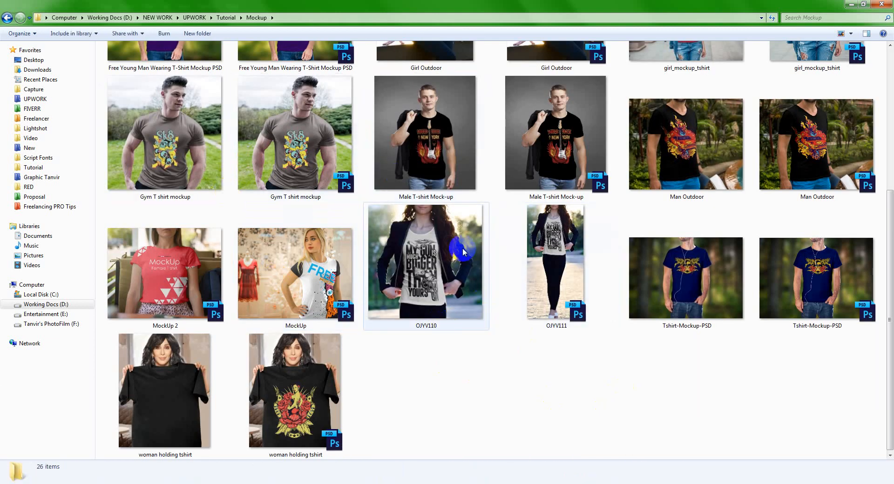
click(300, 368)
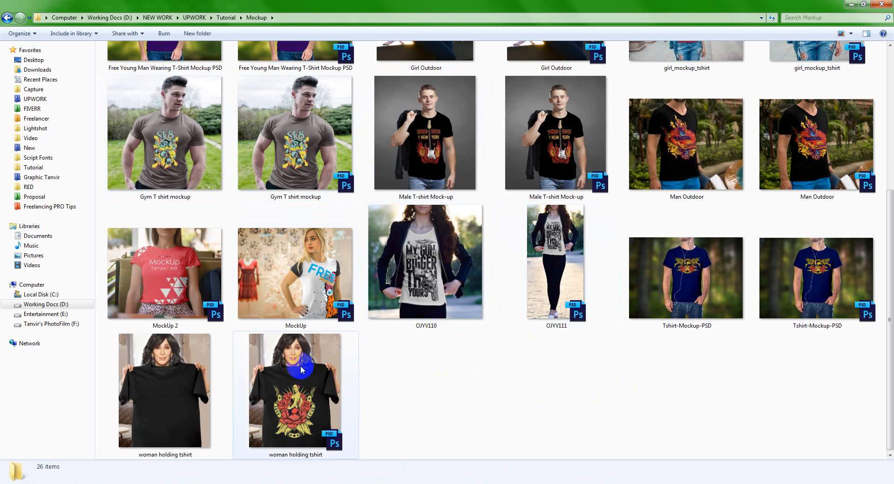
click(491, 406)
scroll(440, 319, up, 5)
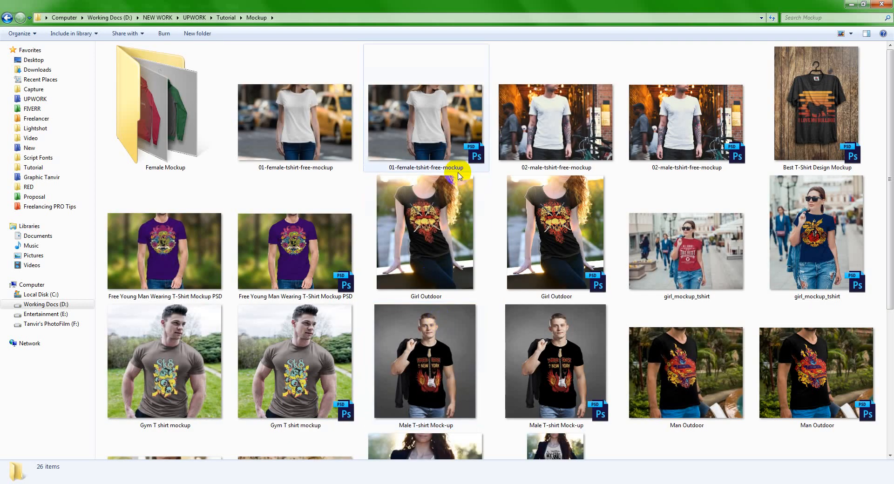
click(455, 146)
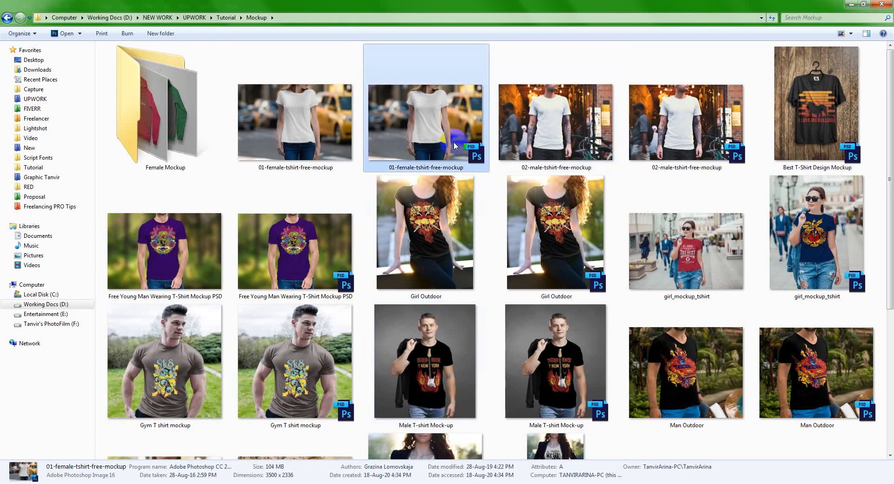
- Open the 01 hoodie mockup from the Female Mockup folder in Photoshop
double_click(162, 128)
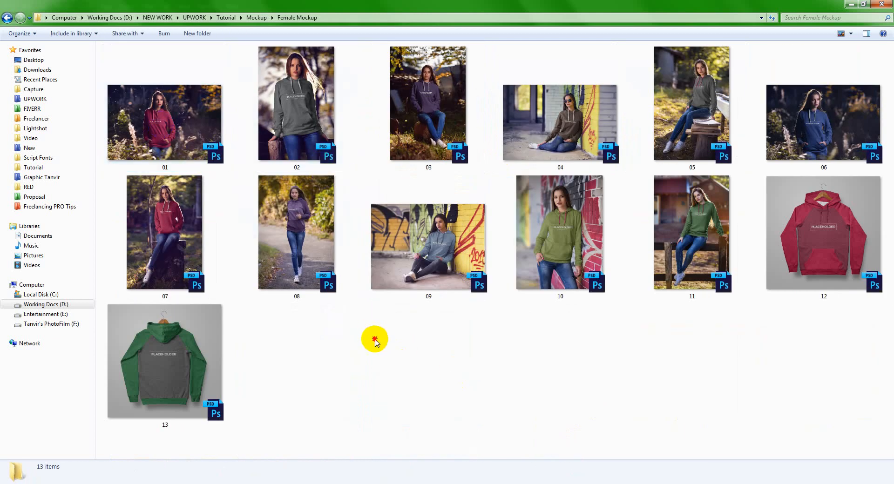
click(172, 95)
click(365, 341)
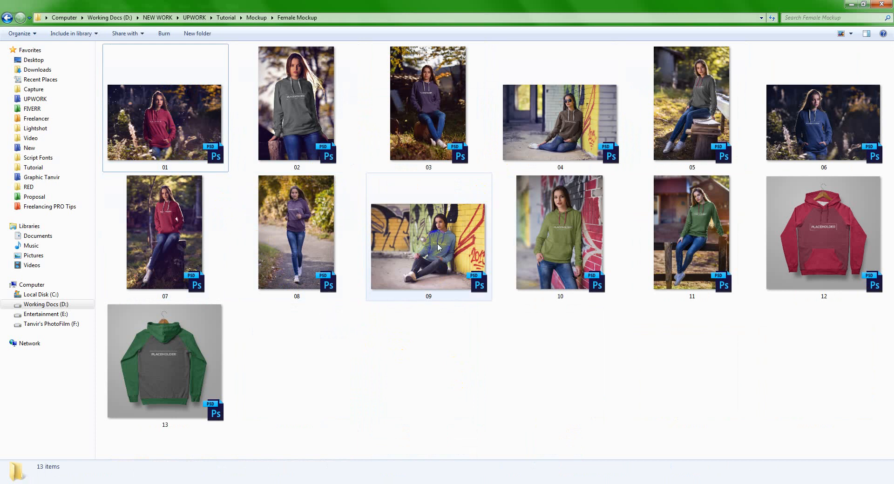
click(137, 129)
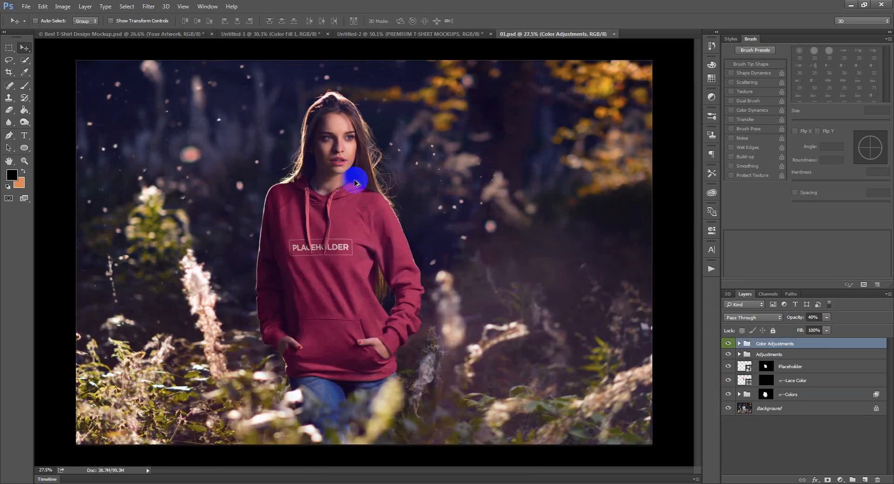
- Examine the hoodie's placeholder print up close and return to the Best T-Shirt Design Mockup.psd document
scroll(329, 252, up, 7)
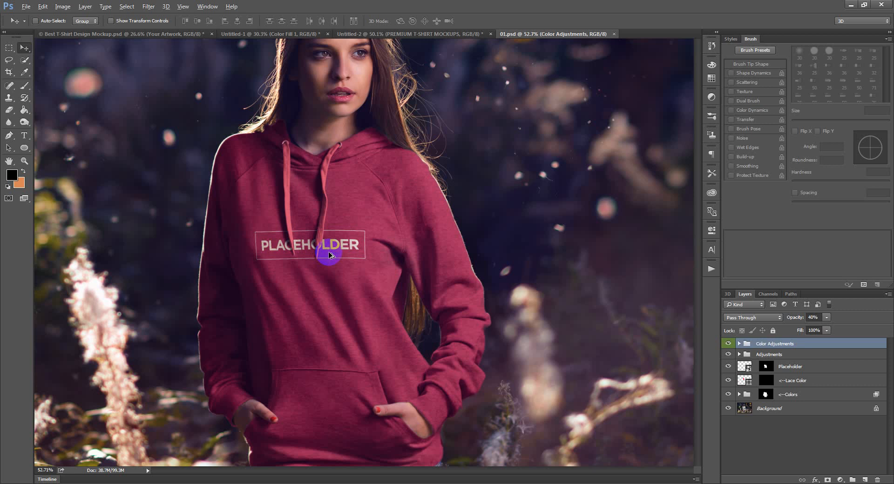
scroll(326, 254, up, 3)
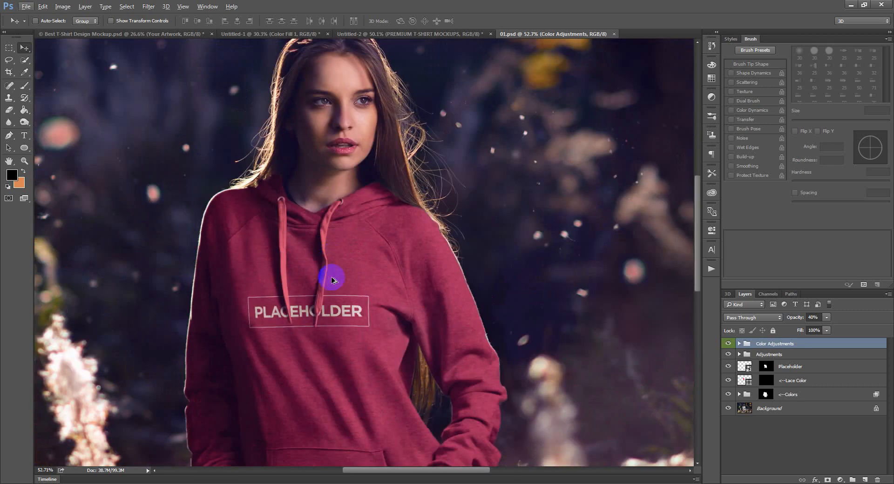
scroll(360, 208, up, 2)
scroll(358, 204, down, 5)
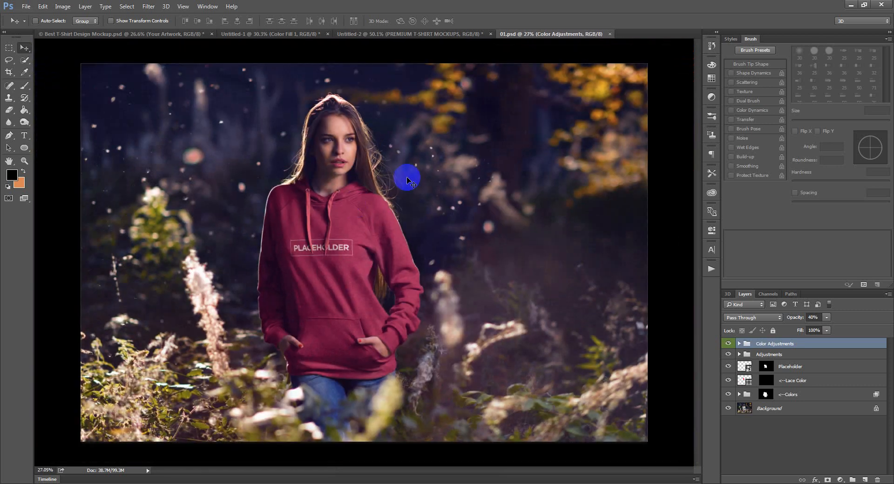
click(366, 34)
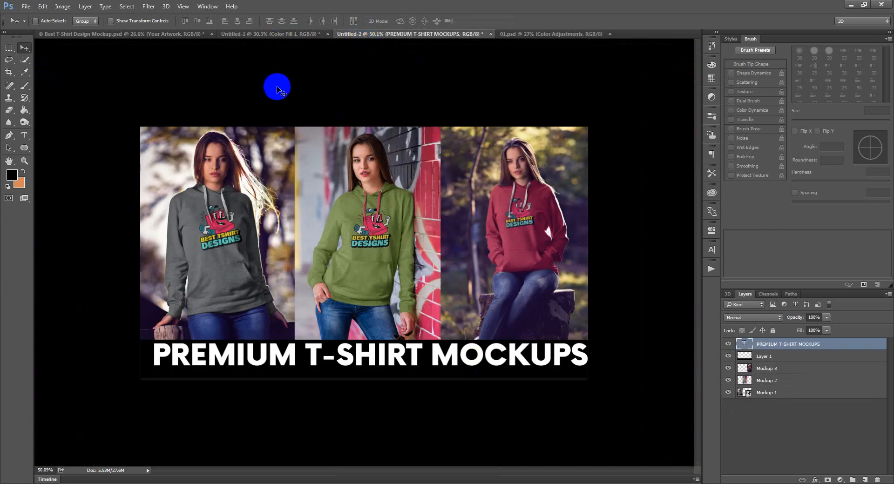
click(174, 34)
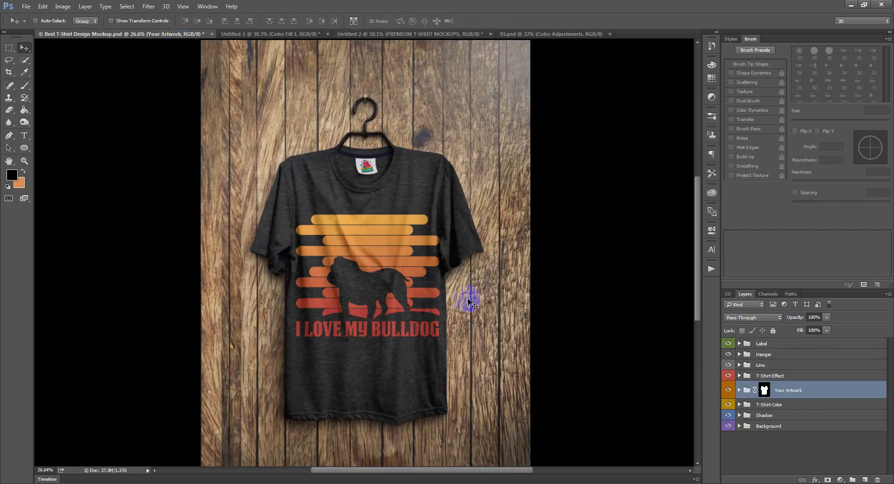
click(368, 106)
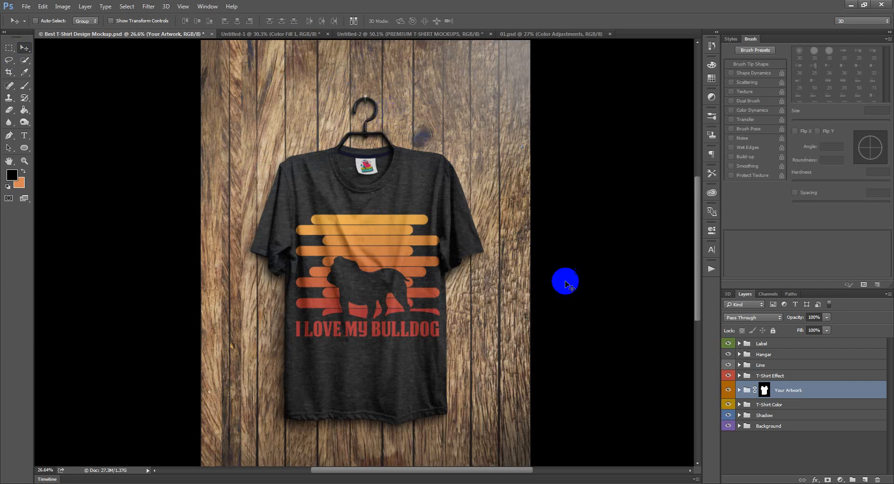
- Hide and reshow the Label, Hangar, T-Shirt Effect, Your Artwork and T-Shirt Color groups to check what each controls
click(728, 344)
click(729, 343)
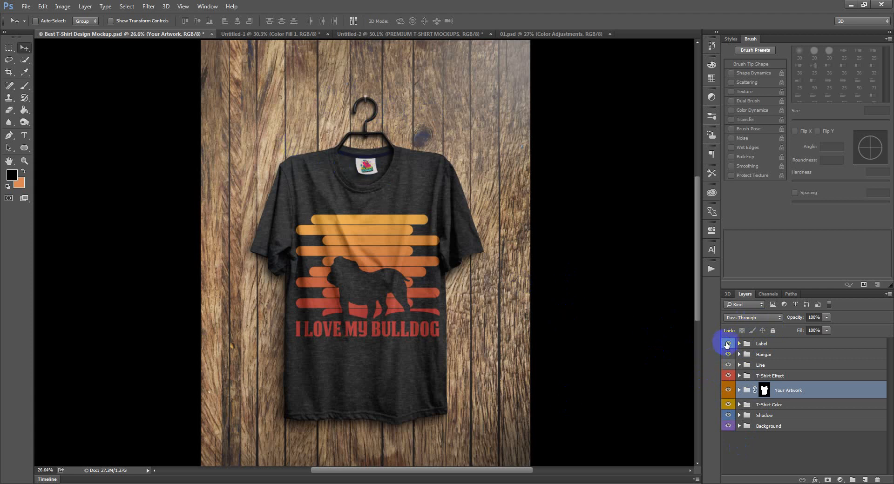
click(728, 344)
click(727, 343)
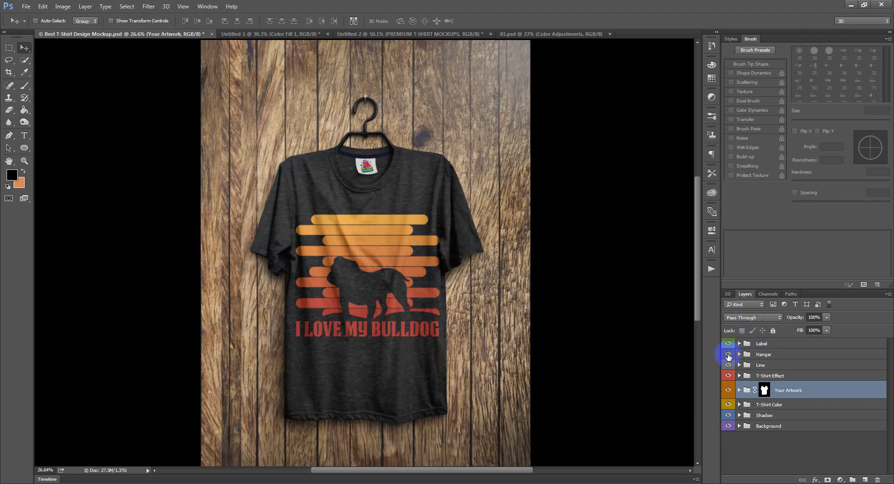
click(728, 355)
click(728, 355)
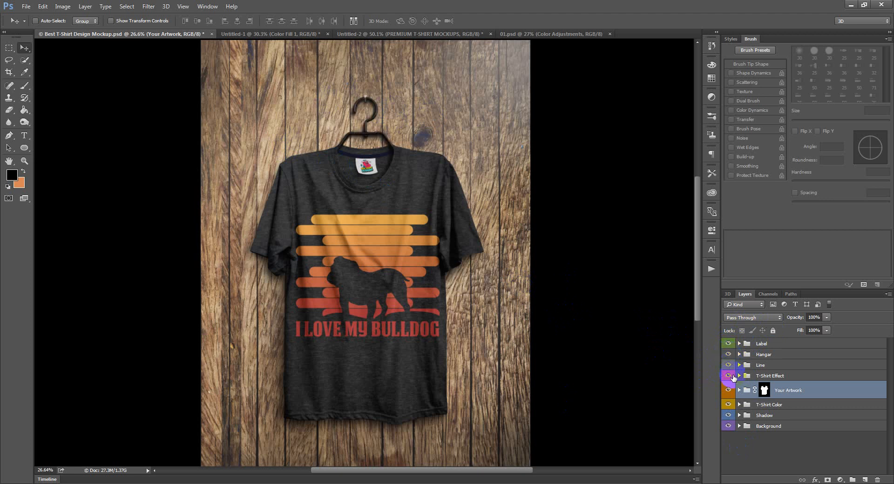
click(733, 377)
click(732, 376)
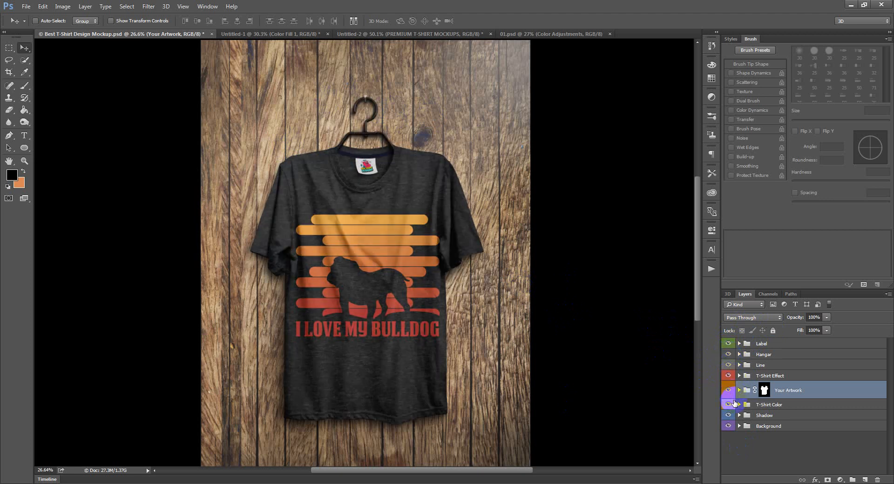
click(729, 391)
click(729, 390)
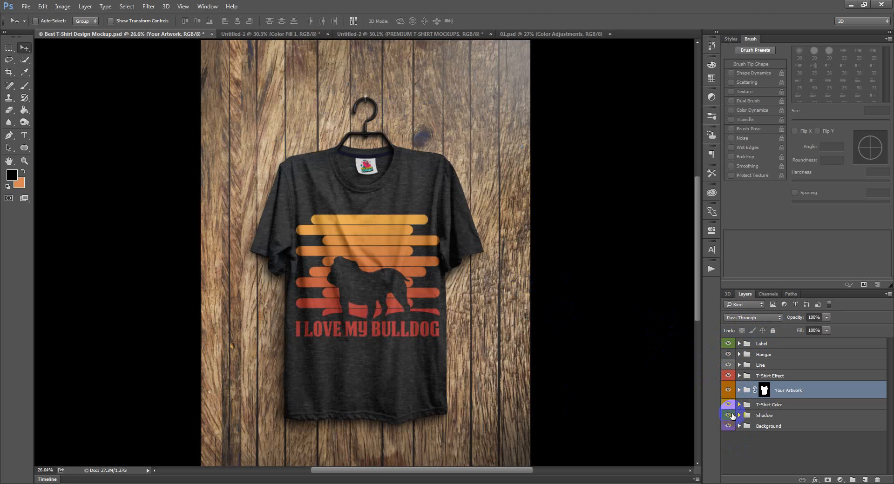
click(728, 405)
click(728, 405)
- Expand the Your Artwork group and make its Your Design (Click 2x) layer visible
scroll(368, 165, up, 3)
scroll(405, 285, up, 2)
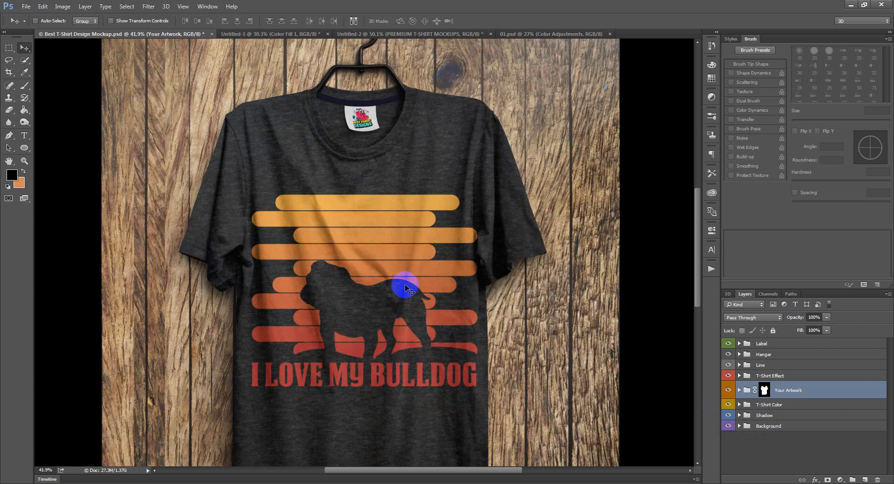
scroll(326, 298, down, 4)
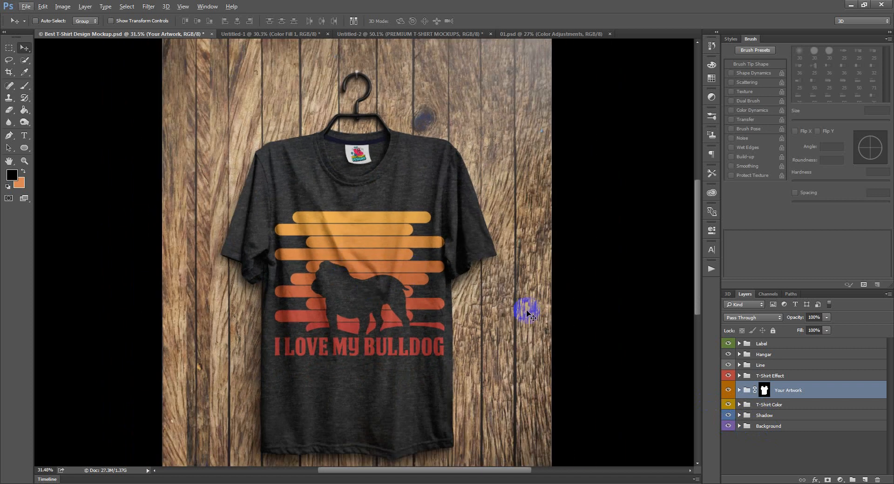
scroll(415, 284, down, 1)
scroll(416, 284, up, 2)
scroll(416, 285, down, 1)
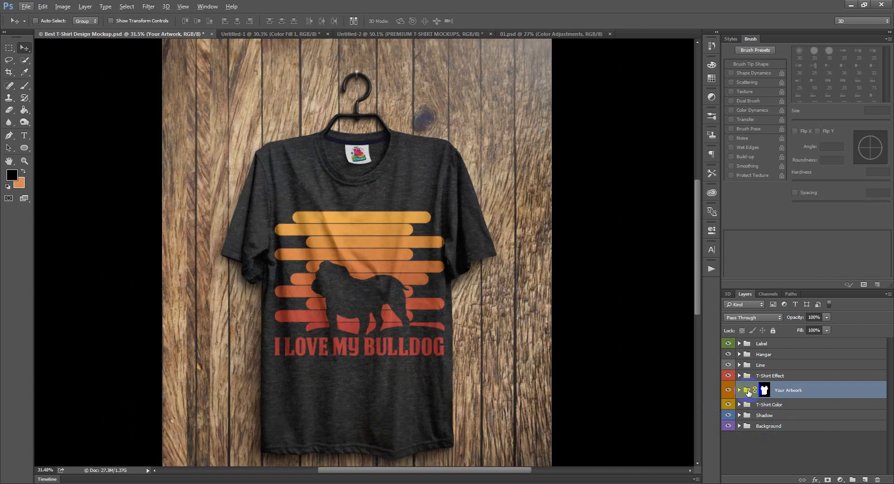
click(738, 390)
scroll(794, 400, down, 1)
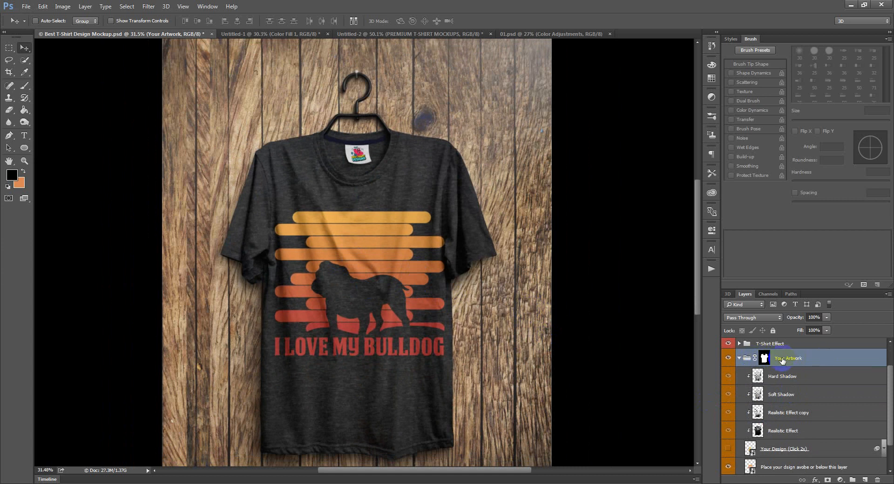
scroll(781, 378, down, 1)
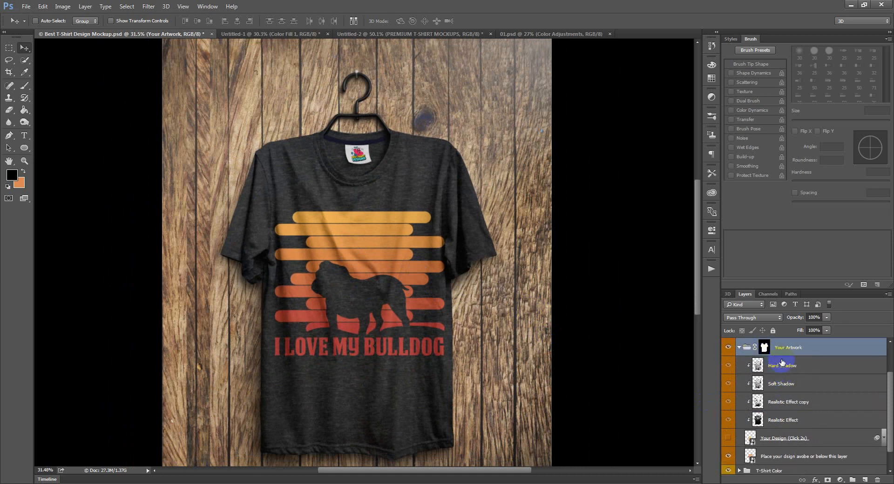
click(750, 438)
scroll(759, 426, down, 2)
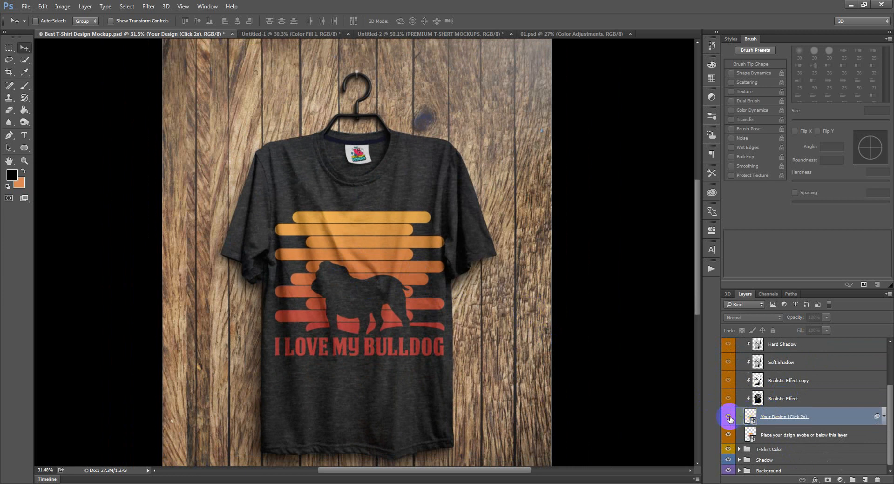
click(729, 418)
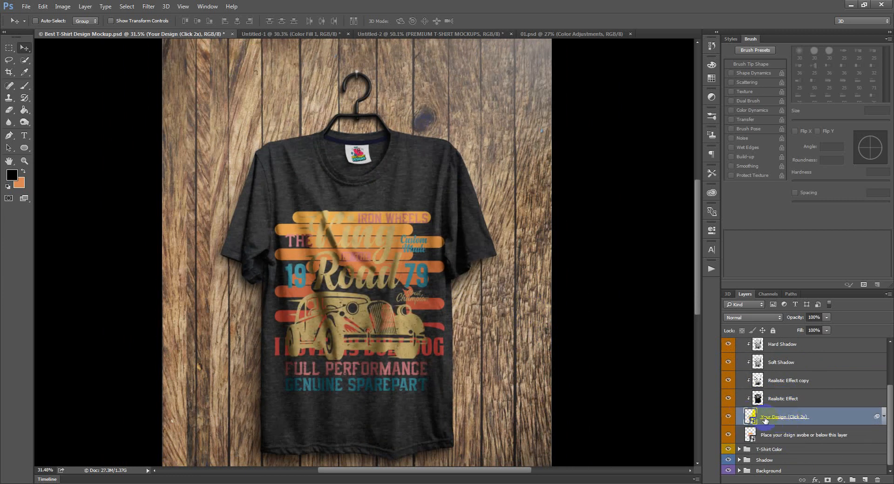
- Check the Your Design (Click 2x) layer by toggling its visibility, and open its smart object contents for editing
click(729, 416)
click(728, 416)
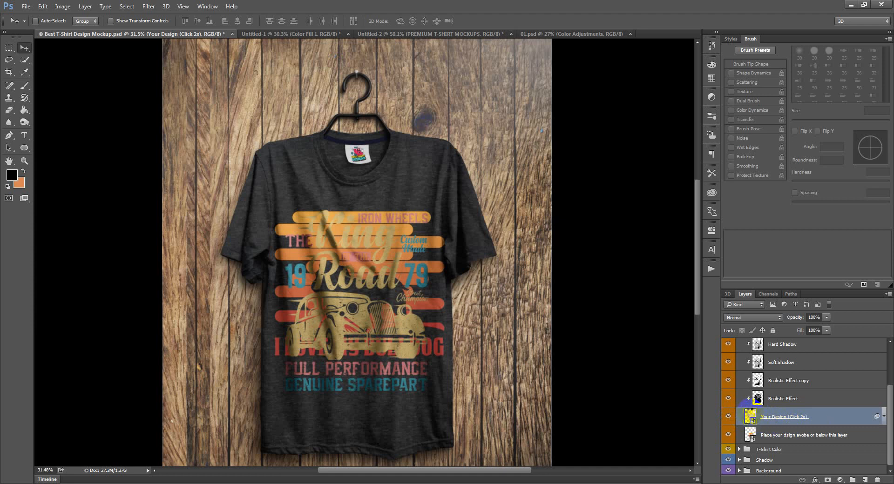
double_click(751, 415)
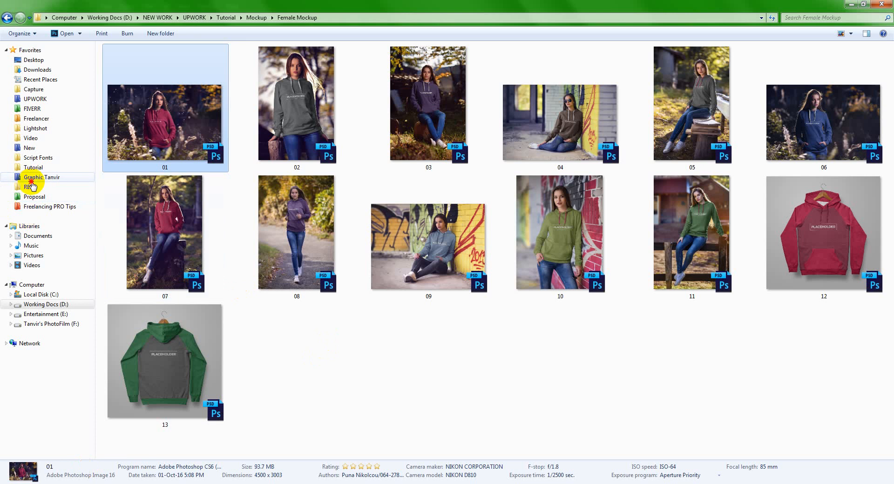
- Place the American Hotrod 1 image from the RED folder into the open smart object and scale it to 6.84%
click(34, 178)
click(32, 188)
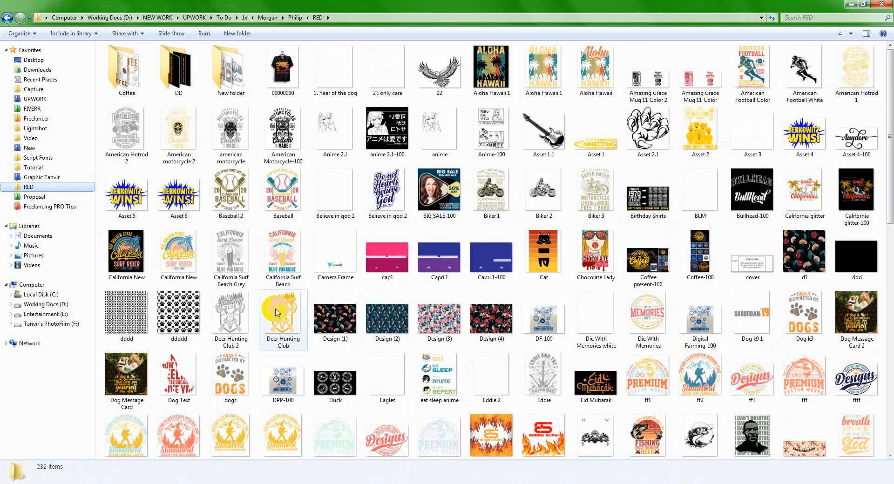
click(274, 314)
click(863, 4)
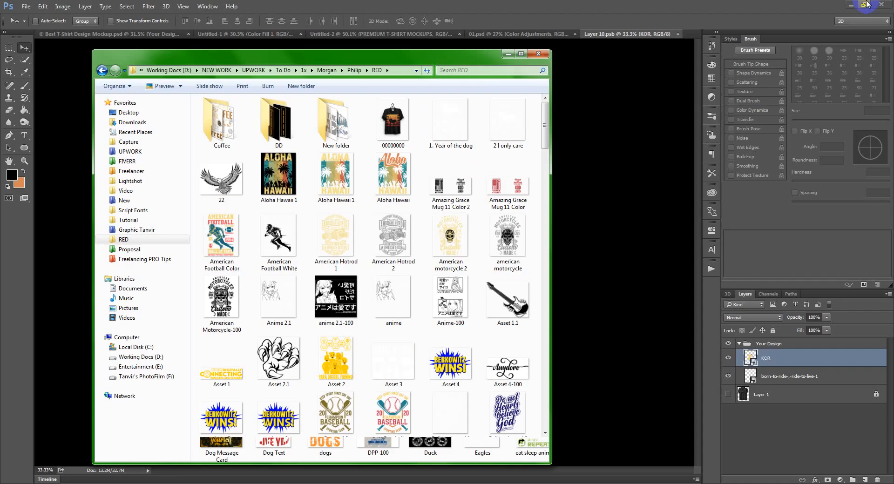
click(344, 359)
drag(326, 233, 625, 334)
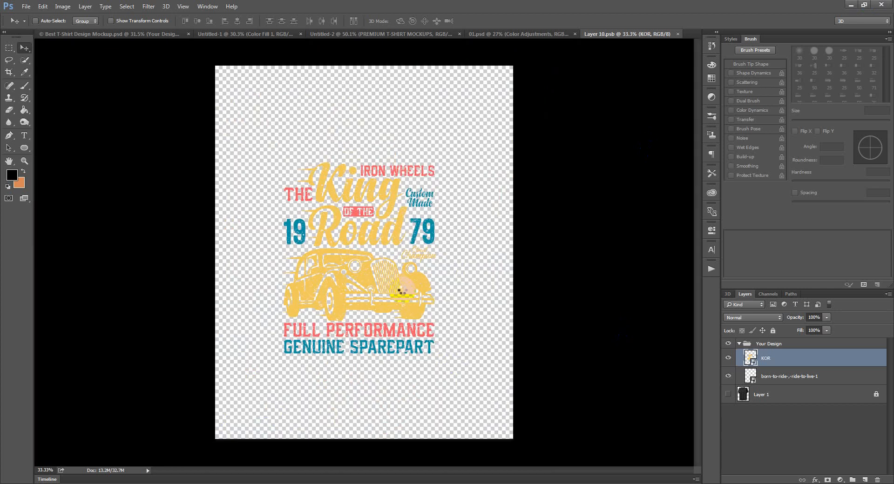
drag(515, 433, 464, 372)
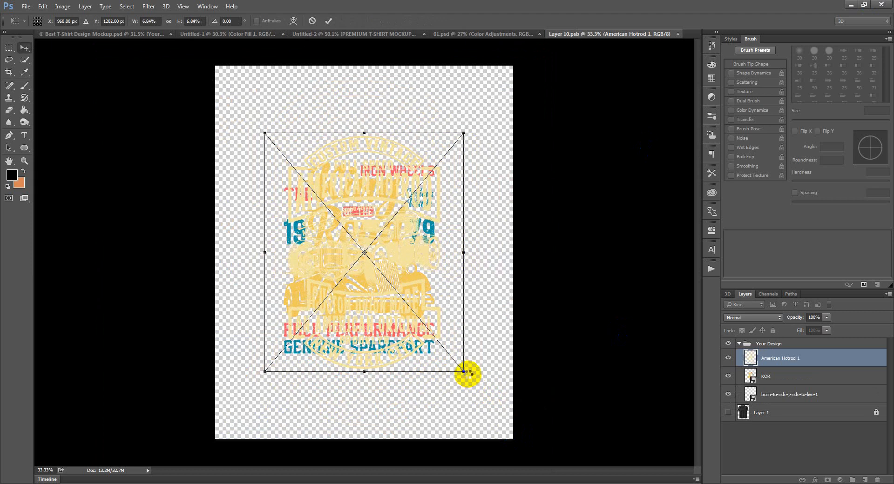
key(Return)
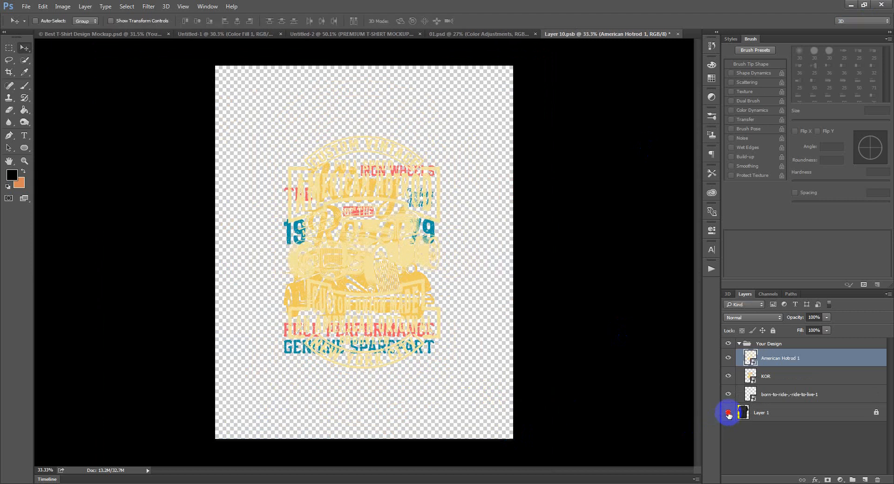
- With the Layer 1 shirt shown as a guide, move the American Hotrod 1 design slightly lower and shrink it a little
click(728, 413)
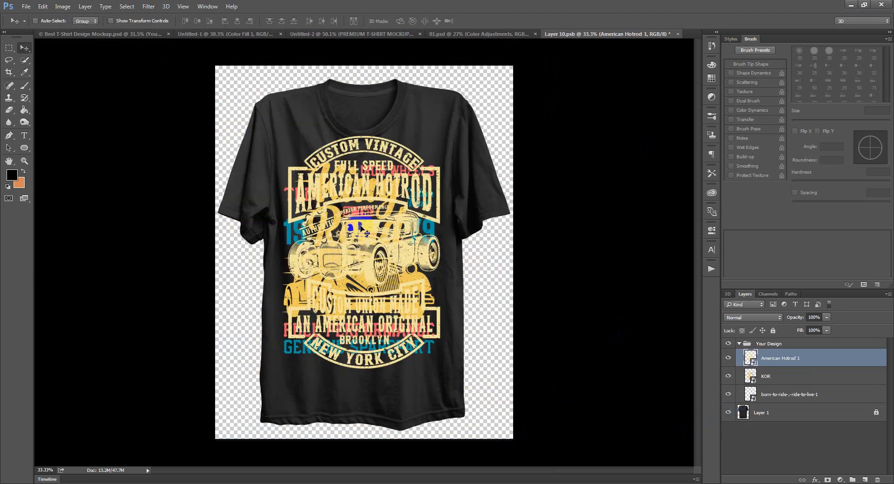
drag(364, 183, 363, 193)
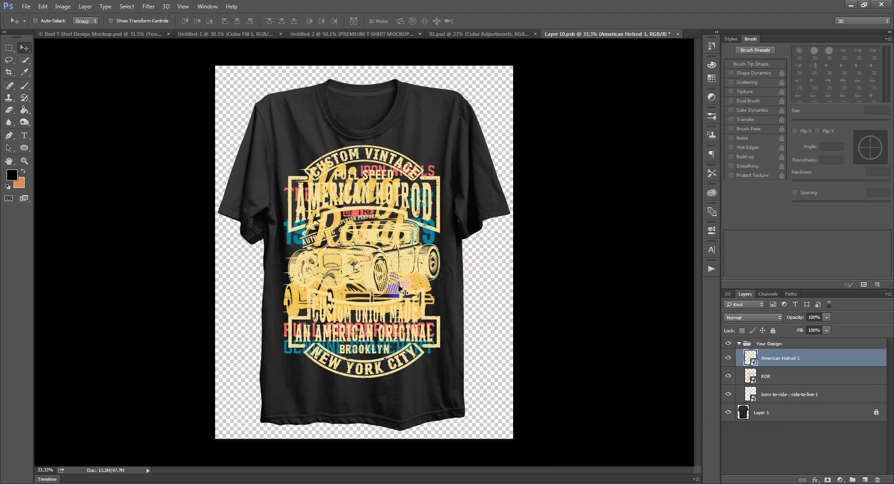
key(ctrl)
key(ctrl+t)
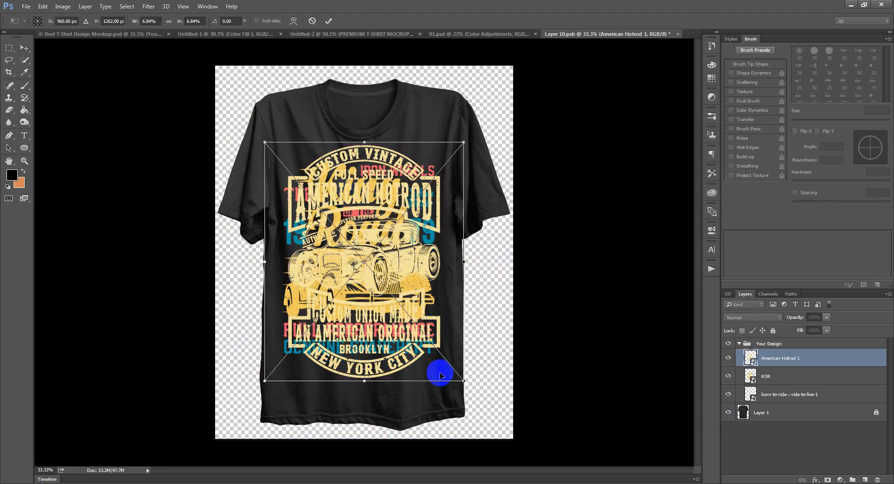
drag(461, 380, 458, 375)
key(Return)
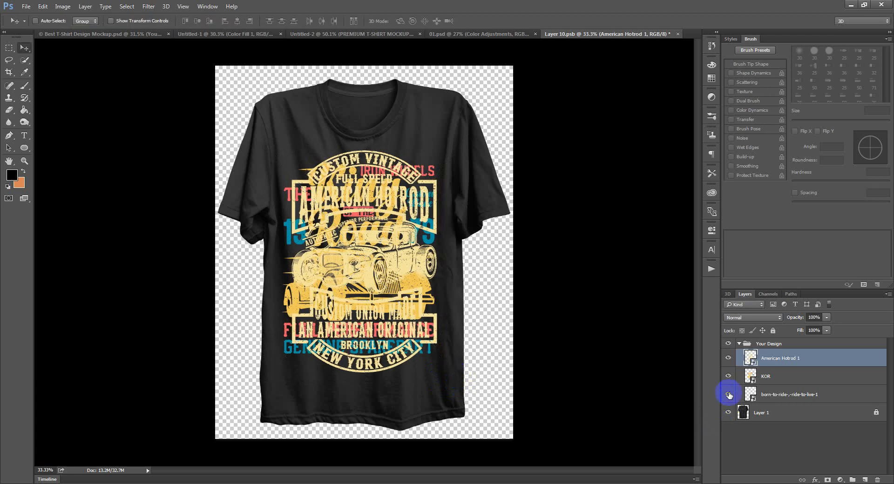
- Hide the KOR layer and move the American Hotrod 1 design slightly lower on the shirt
click(728, 377)
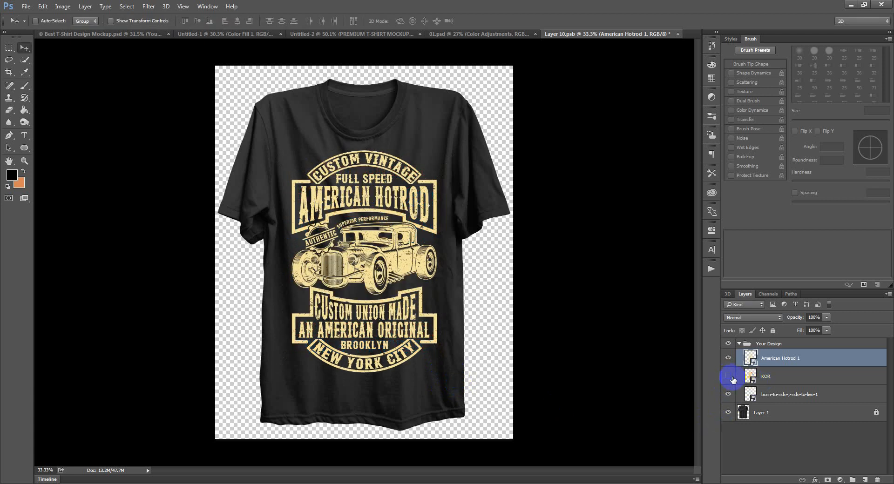
click(380, 217)
drag(378, 220, 377, 225)
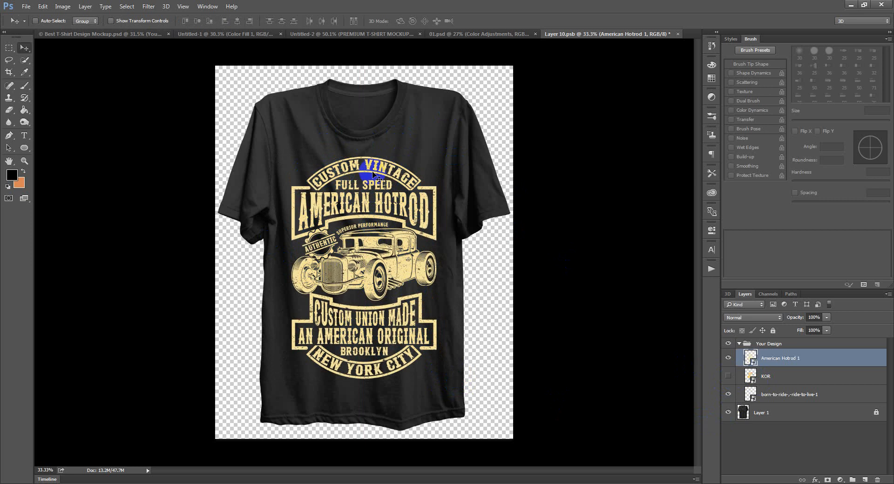
- Hide the Layer 1 shirt guide and close the smart object document, saving its changes
click(728, 413)
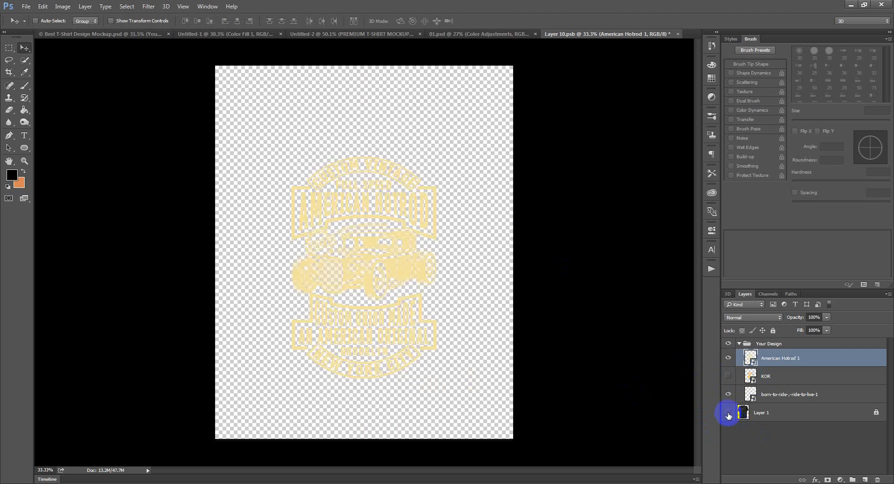
click(678, 34)
click(419, 187)
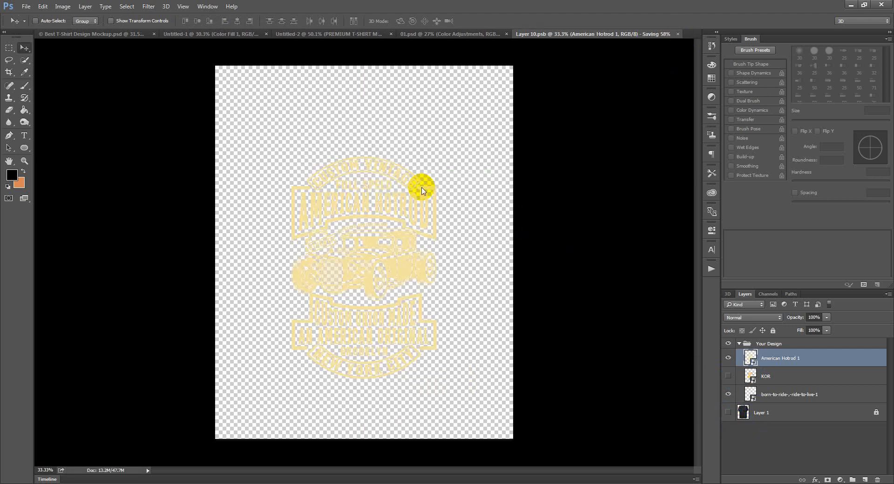
click(445, 186)
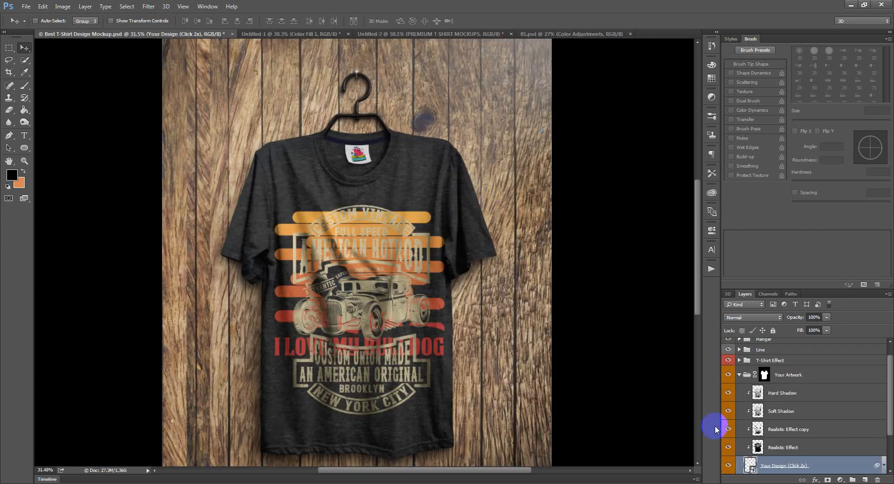
- Hide the Place your dsign avobe or below this layer artwork in the mockup
scroll(724, 426, down, 3)
click(727, 434)
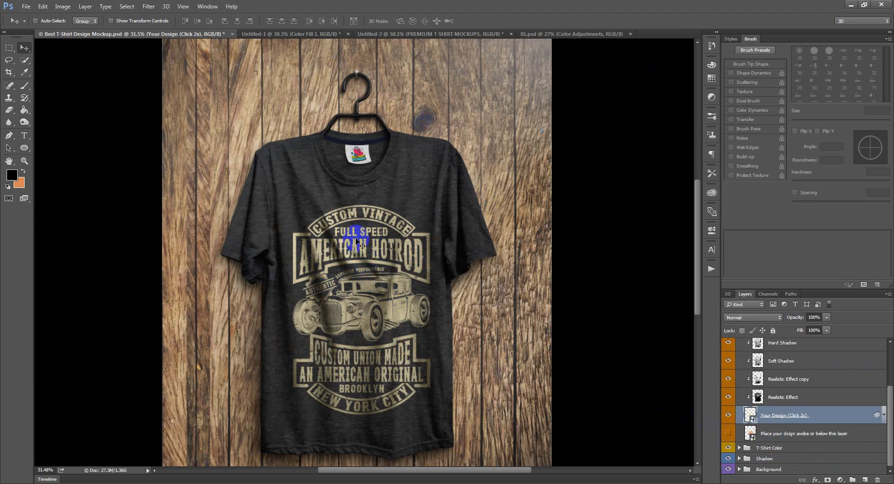
scroll(374, 259, down, 1)
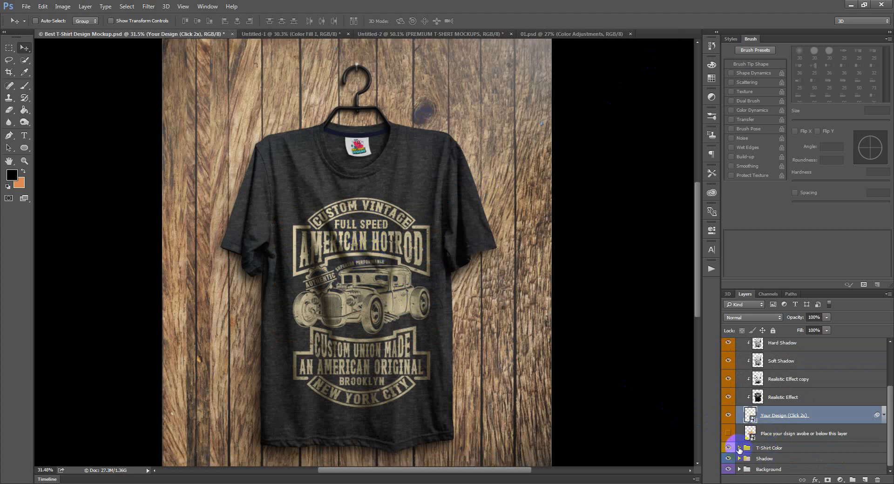
- Hide the Heather Texture layer in the T-Shirt Color group and nudge the printed design slightly up and to the left
click(739, 447)
scroll(739, 447, down, 3)
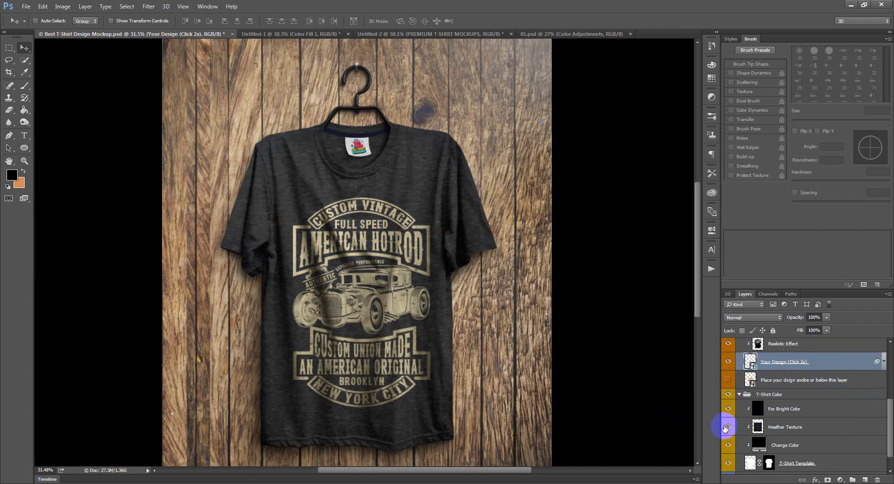
click(727, 428)
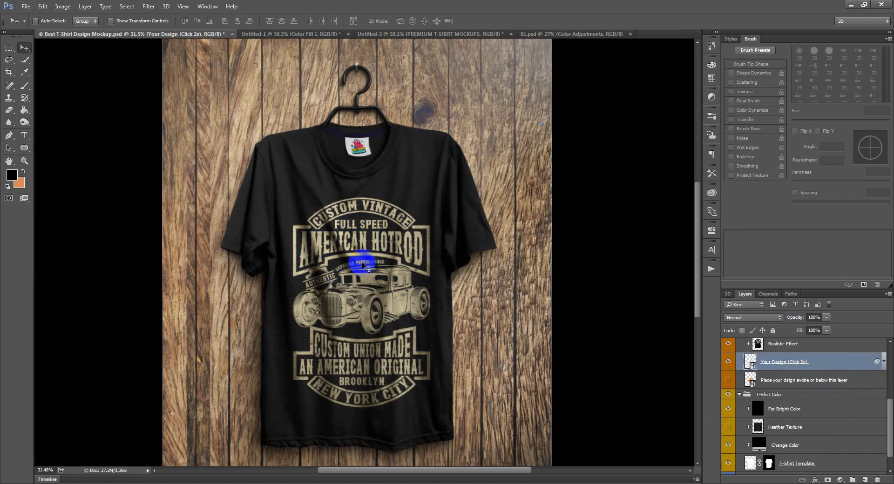
scroll(794, 409, up, 1)
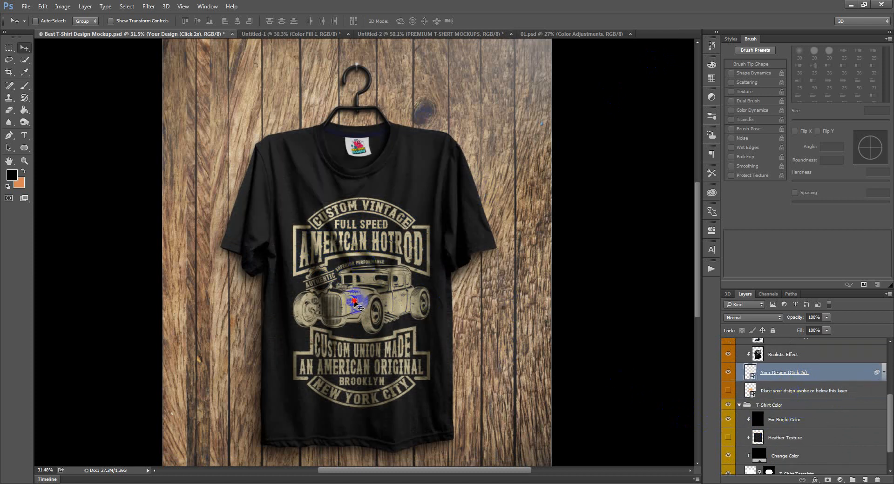
drag(354, 303, 350, 300)
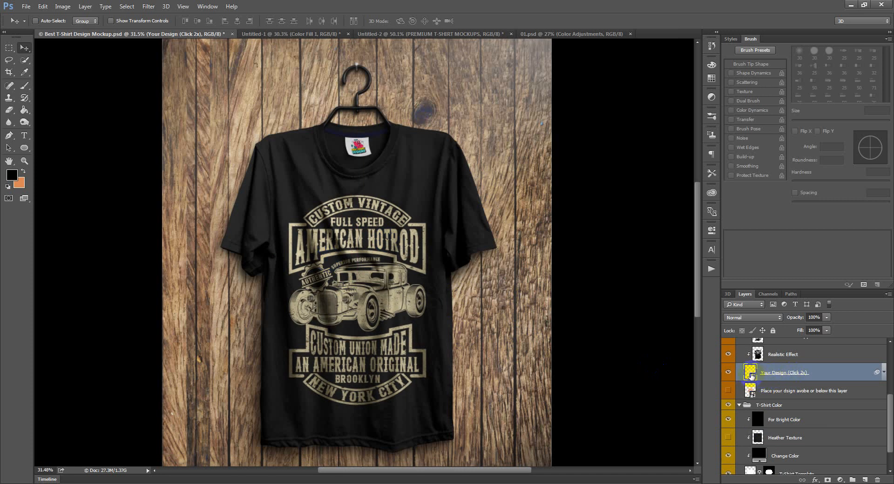
- Hide the Your Design (Click 2x) layer and place the American Hotrod 2 image directly into the mockup document
click(728, 373)
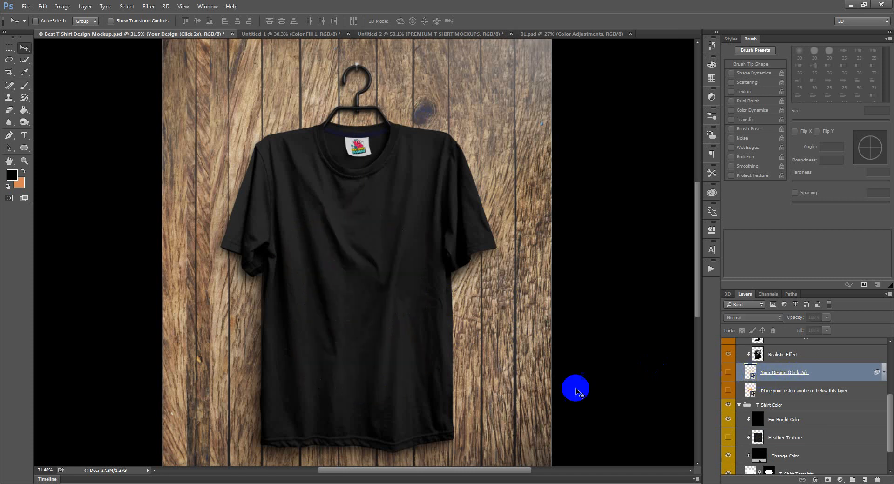
click(102, 483)
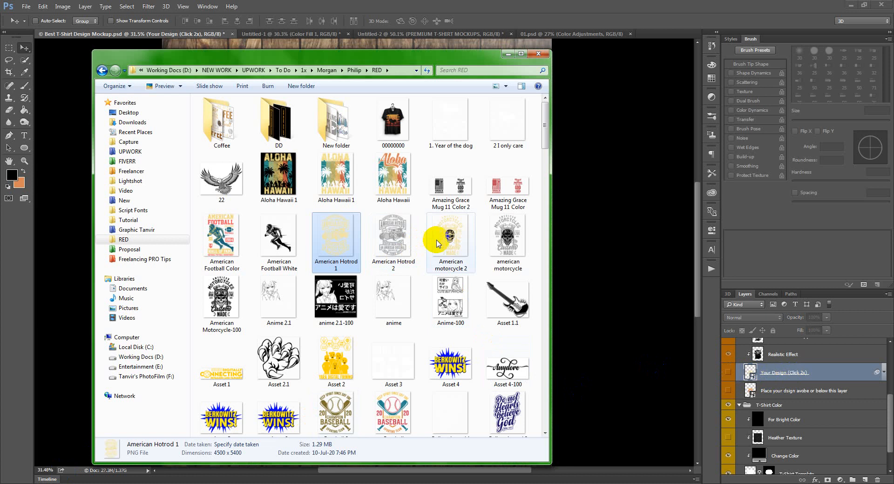
click(386, 233)
click(571, 313)
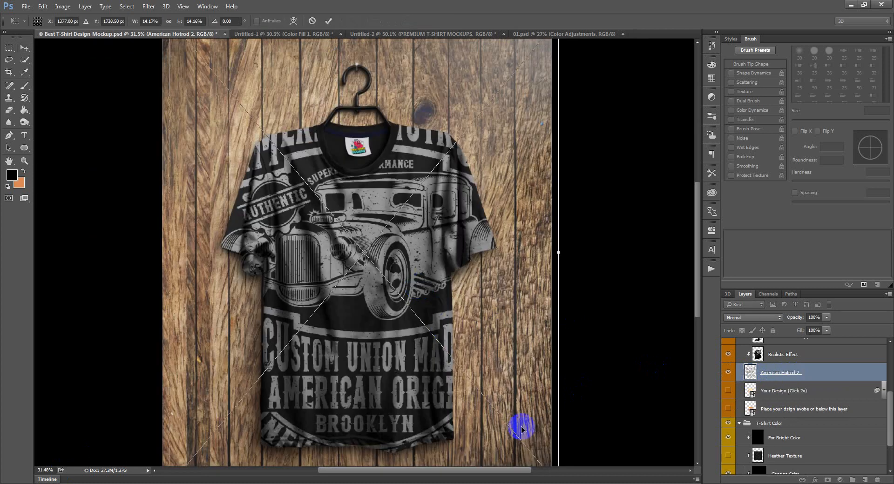
- Scale the American Hotrod 2 design to 7.01% and position it on the front of the shirt below the collar
scroll(535, 321, up, 3)
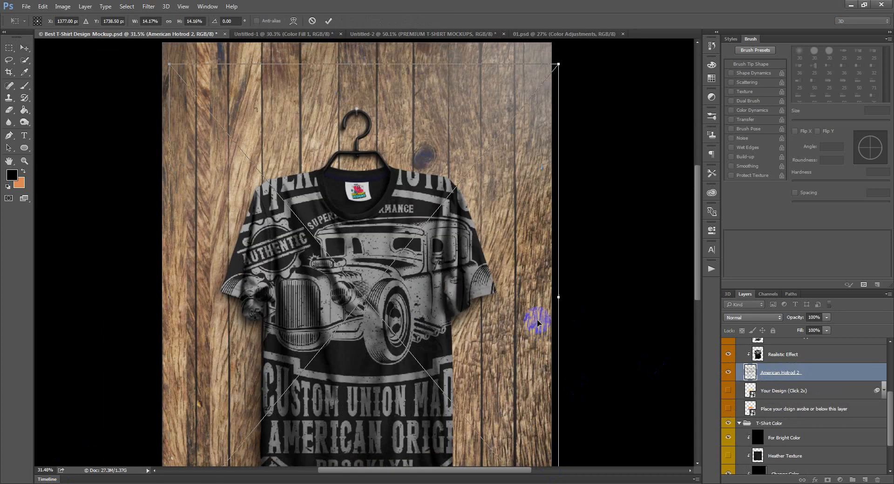
drag(559, 72, 459, 189)
scroll(409, 261, down, 3)
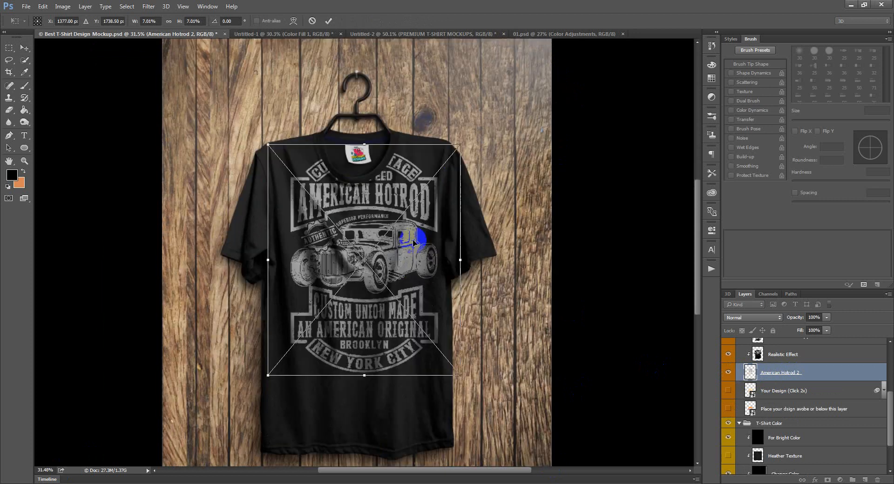
drag(413, 241, 405, 294)
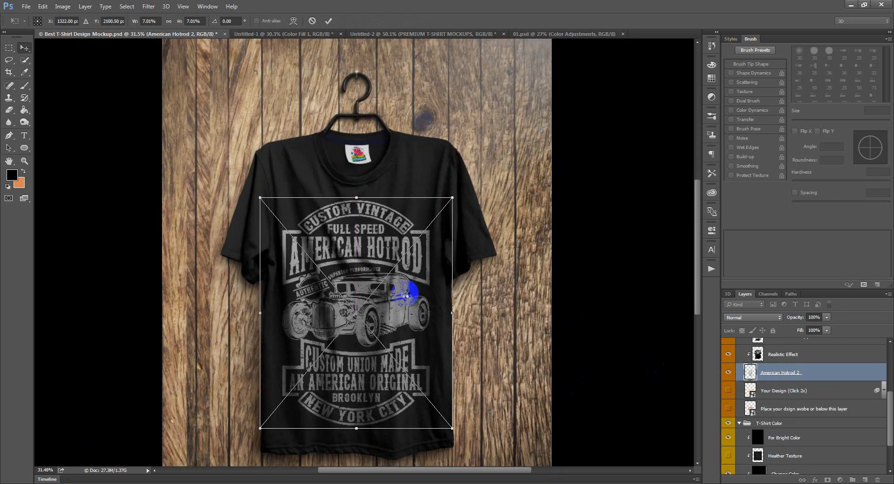
key(Return)
- Show and hide the Your Design (Click 2x) layer to compare it with the American Hotrod 2 artwork
scroll(425, 300, down, 1)
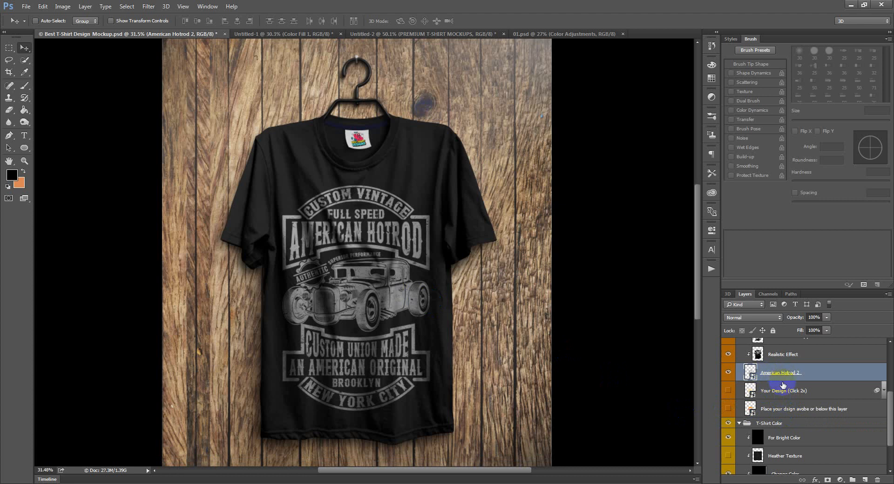
scroll(783, 385, up, 3)
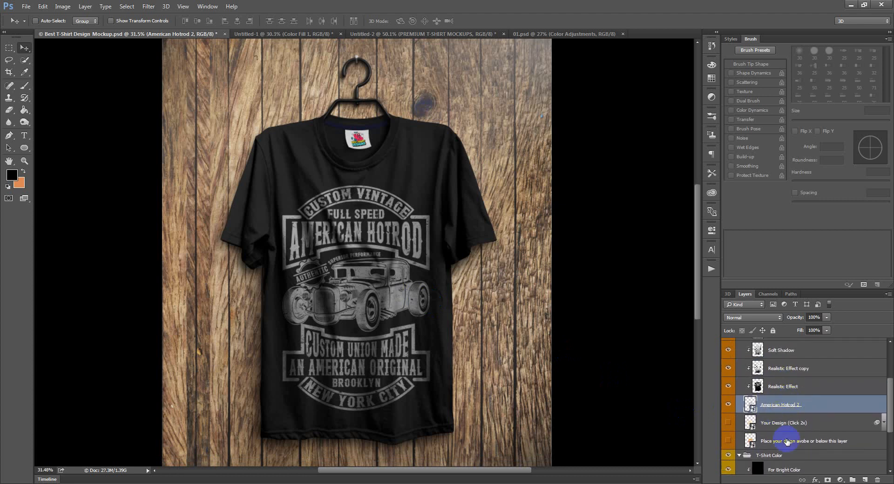
click(773, 422)
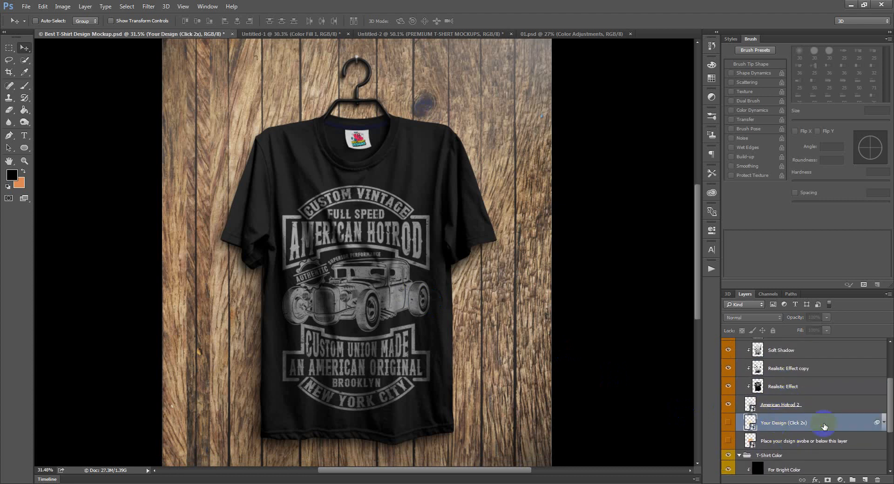
click(728, 424)
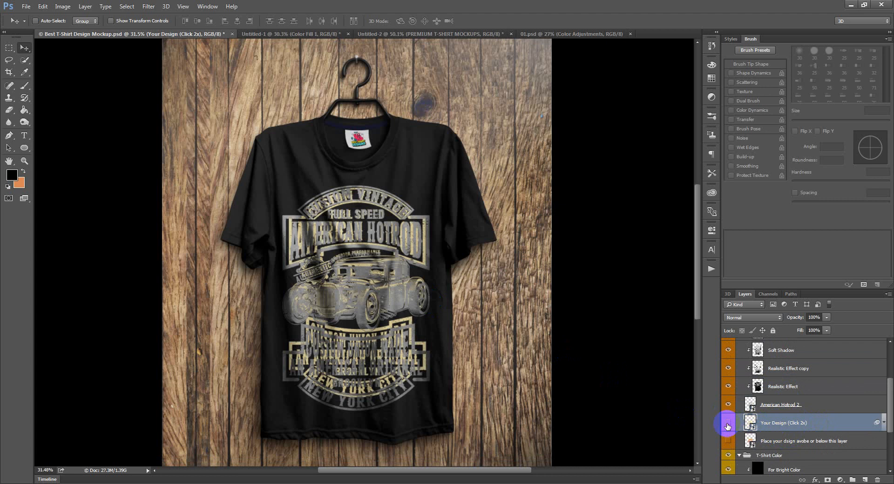
click(727, 424)
scroll(797, 421, down, 2)
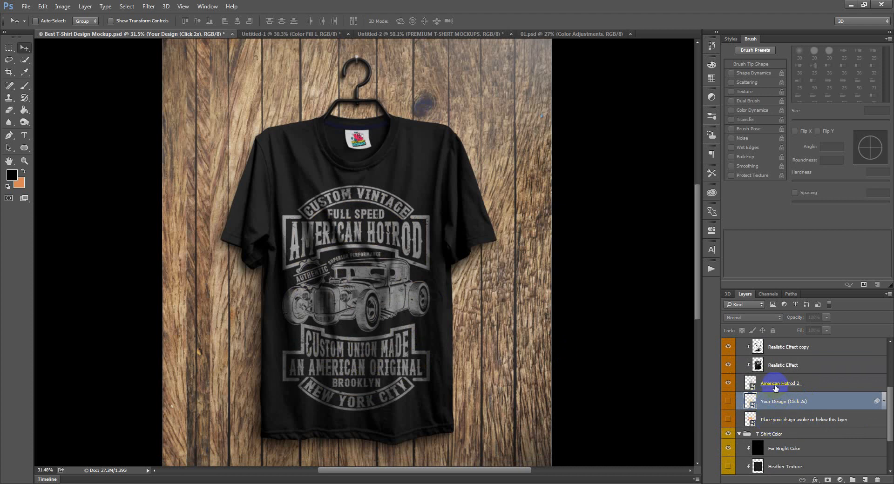
- Select the American Hotrod 2 layer and review the surrounding Your Artwork and T-Shirt Color layers
scroll(775, 388, up, 3)
click(776, 431)
scroll(791, 442, up, 1)
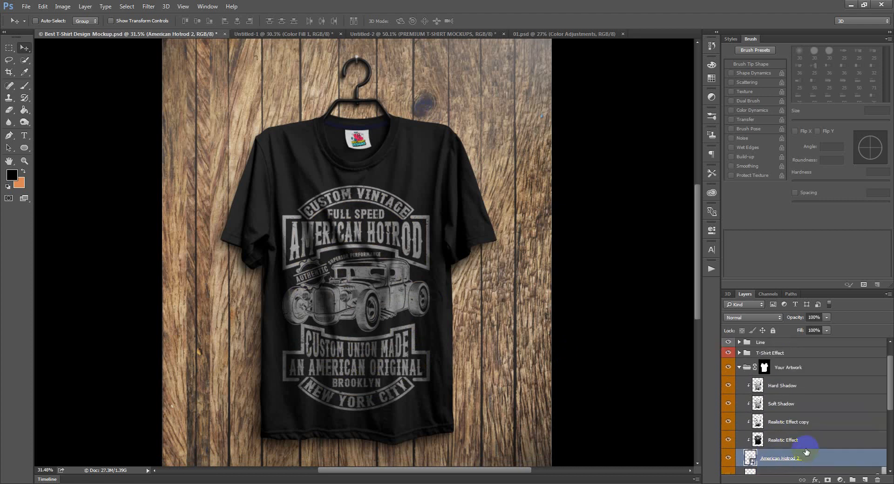
click(802, 352)
scroll(808, 354, up, 1)
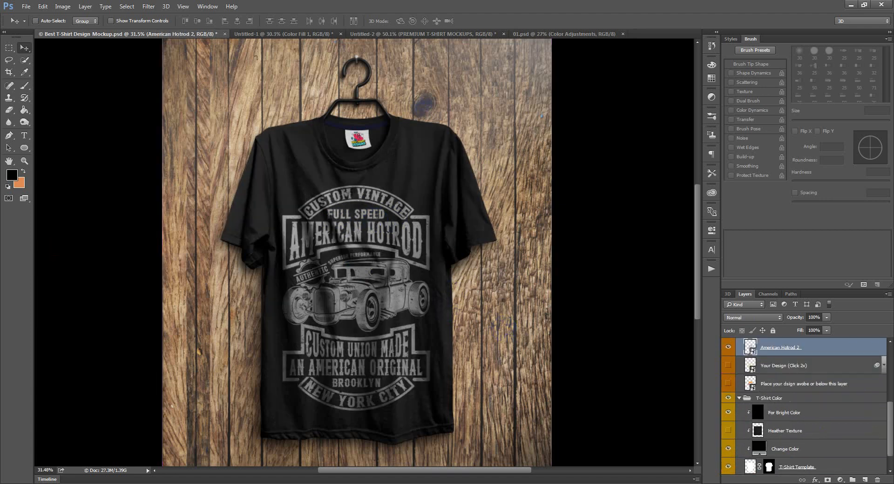
scroll(785, 405, down, 2)
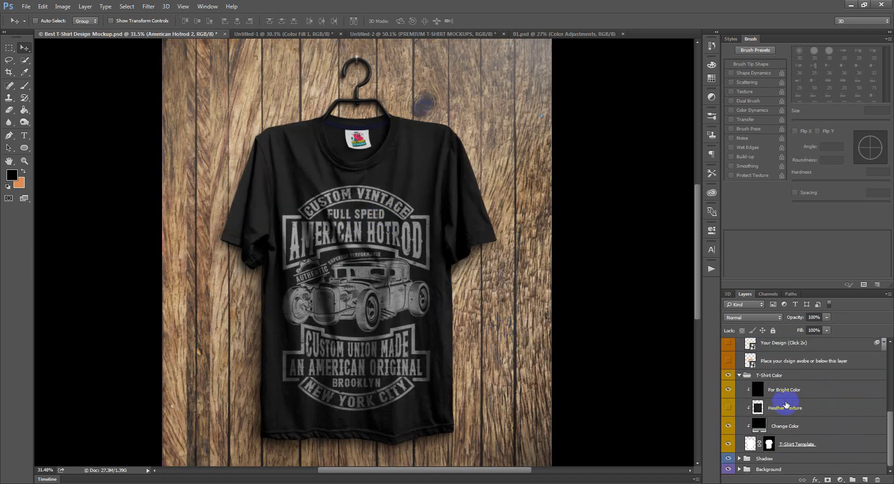
scroll(786, 403, up, 2)
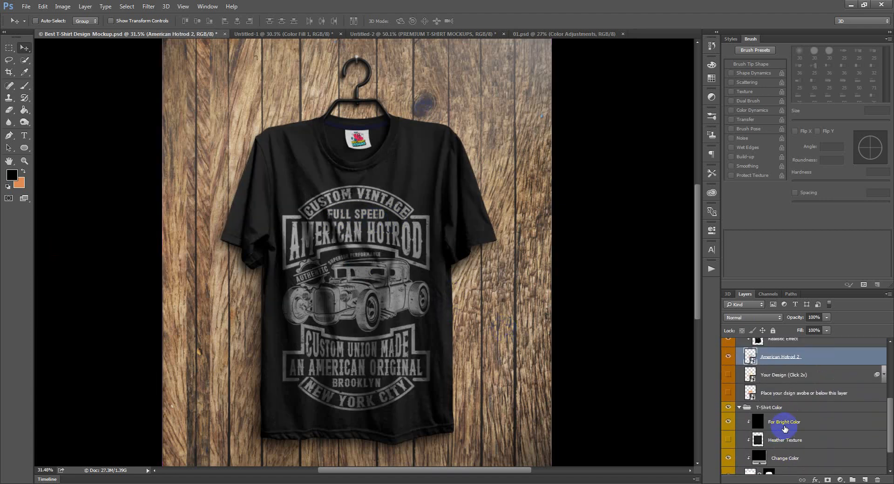
- Review the Your Design, Place your design and American Hotrod 2 layers, and inspect the printed shirt up close and as a whole
click(760, 376)
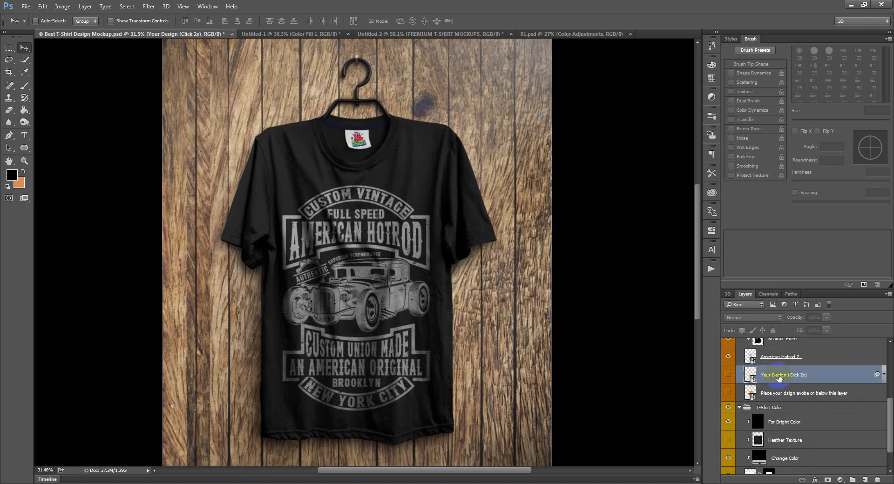
click(779, 391)
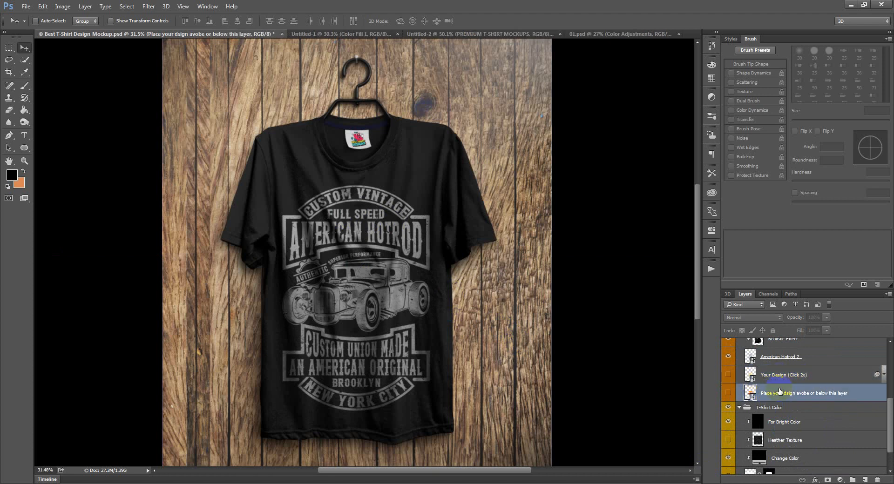
click(777, 377)
click(776, 358)
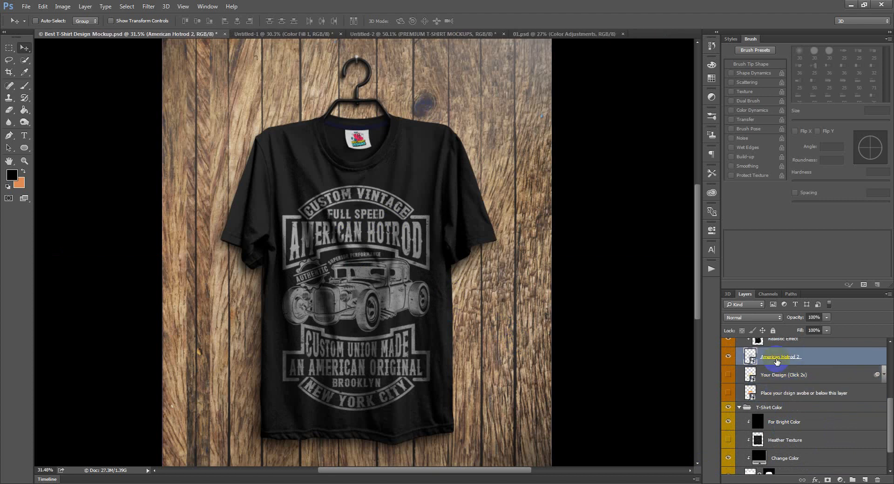
scroll(356, 174, up, 3)
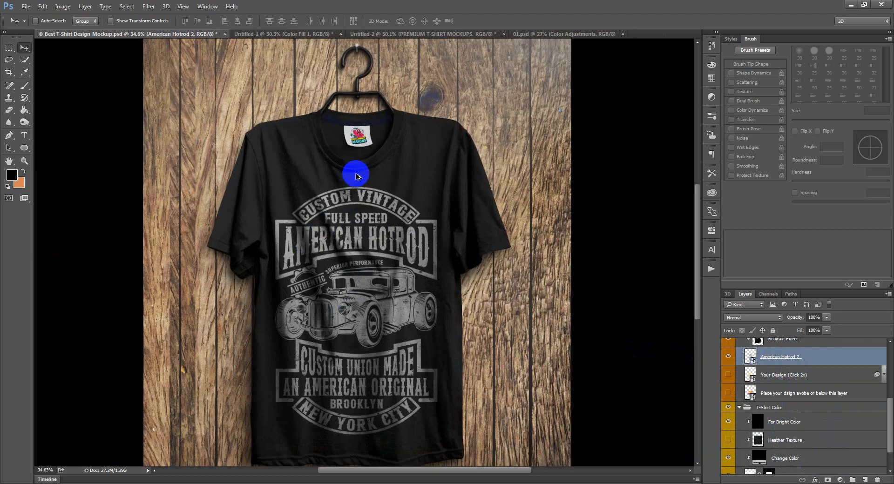
scroll(317, 170, down, 5)
scroll(326, 287, down, 2)
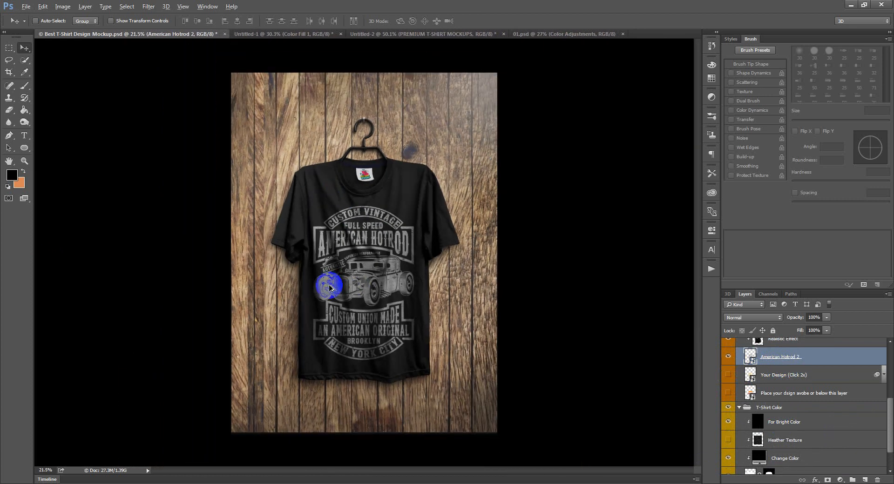
scroll(745, 381, up, 2)
- Recolor the T-shirt dark red, hex 6b1111, through the Change Color fill layer in the T-Shirt Color group
scroll(745, 381, down, 3)
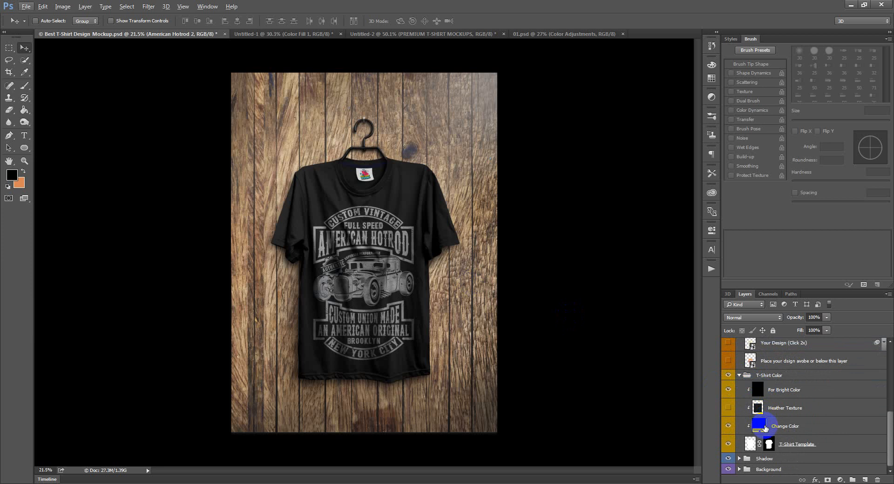
double_click(764, 427)
click(680, 219)
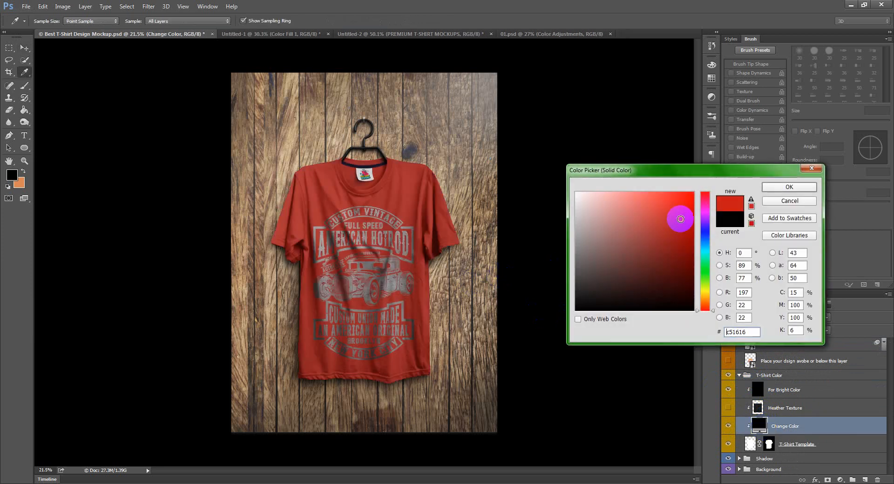
drag(680, 219, 676, 259)
click(789, 187)
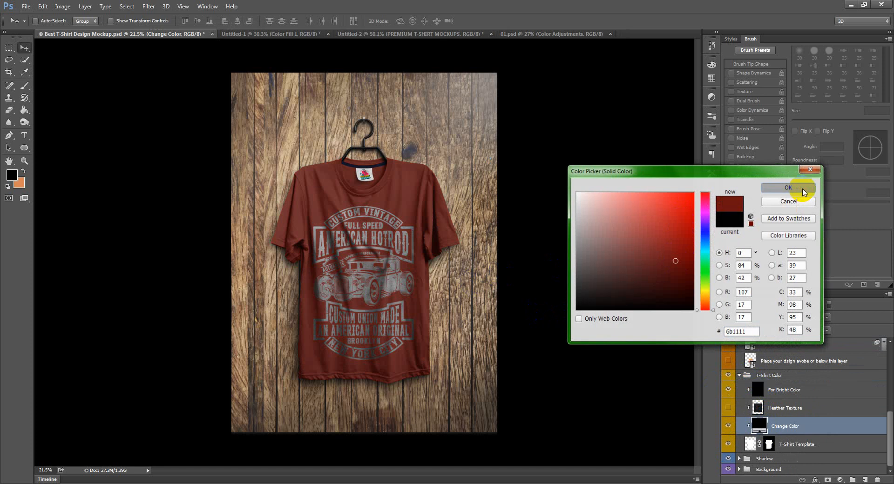
- Collapse the T-Shirt Color and Your Artwork groups and expand the Background group
click(738, 375)
scroll(747, 402, up, 3)
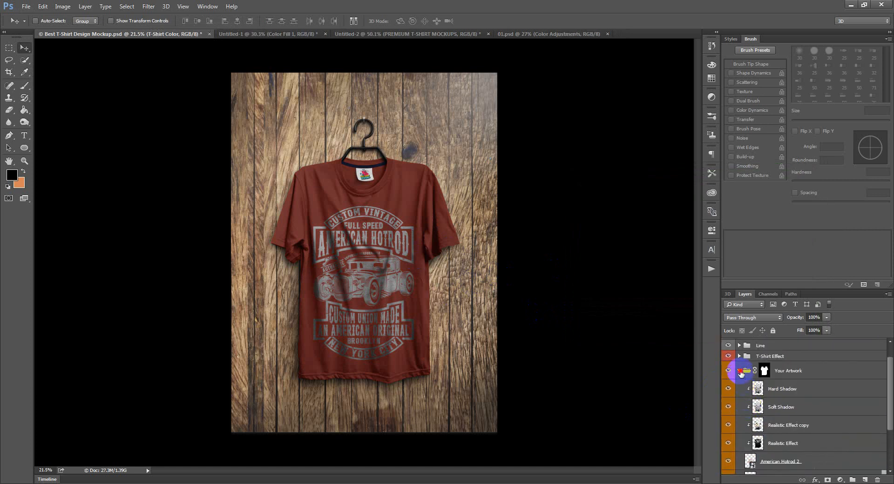
click(738, 369)
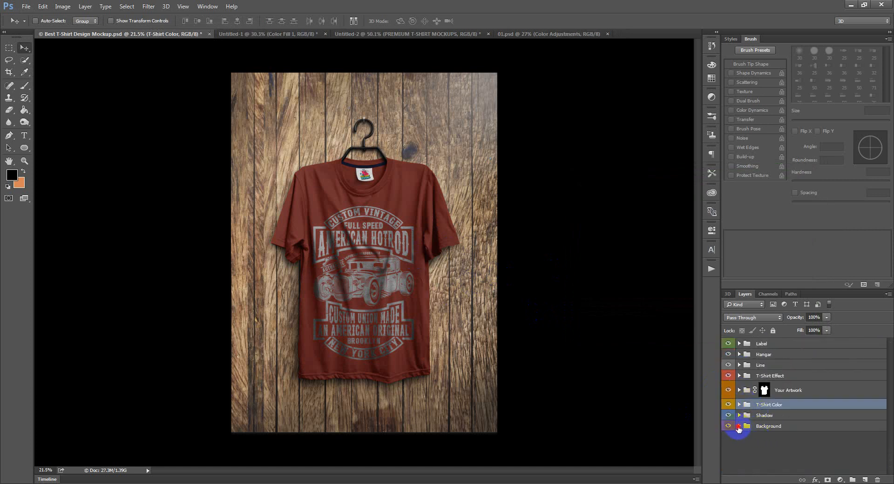
click(738, 427)
scroll(740, 433, down, 1)
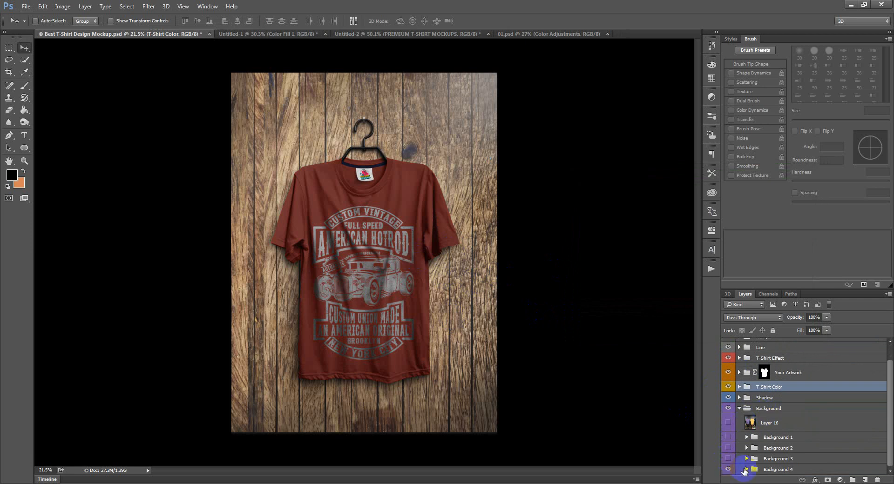
- Hide Background 4 and preview Background 1, Background 2 and Background 3 one at a time behind the shirt
click(728, 470)
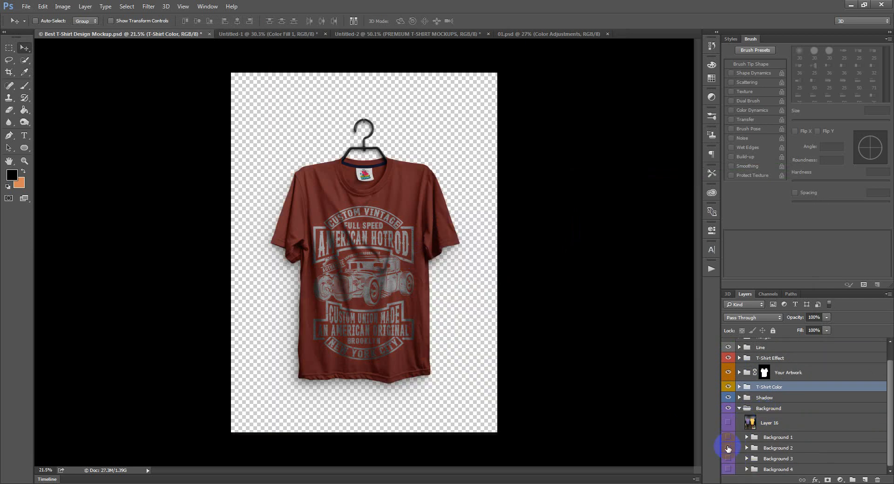
click(728, 437)
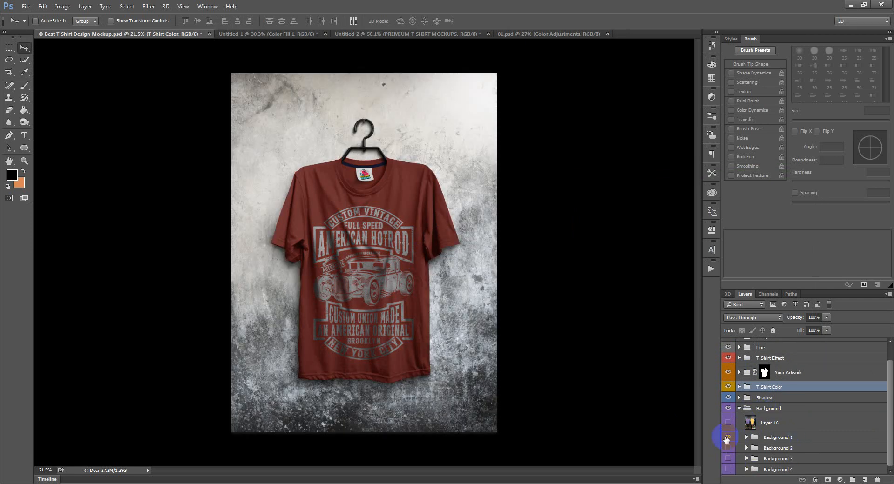
click(728, 438)
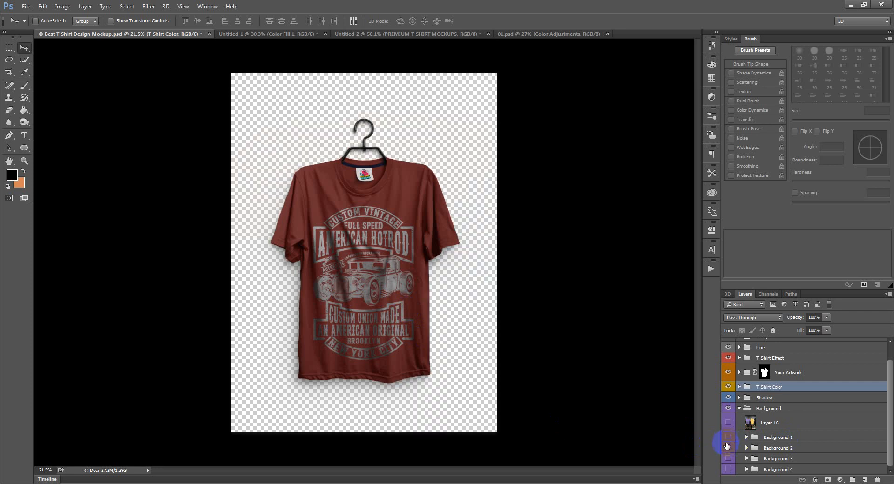
click(727, 448)
click(728, 448)
click(728, 459)
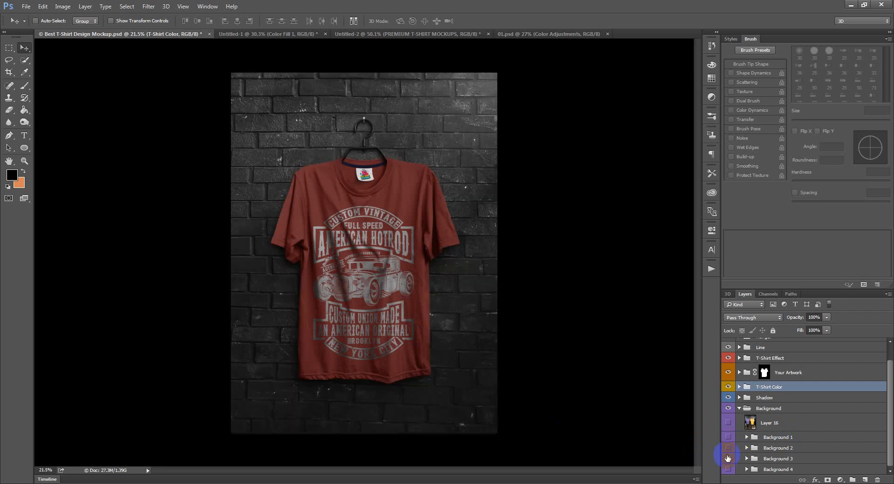
click(728, 459)
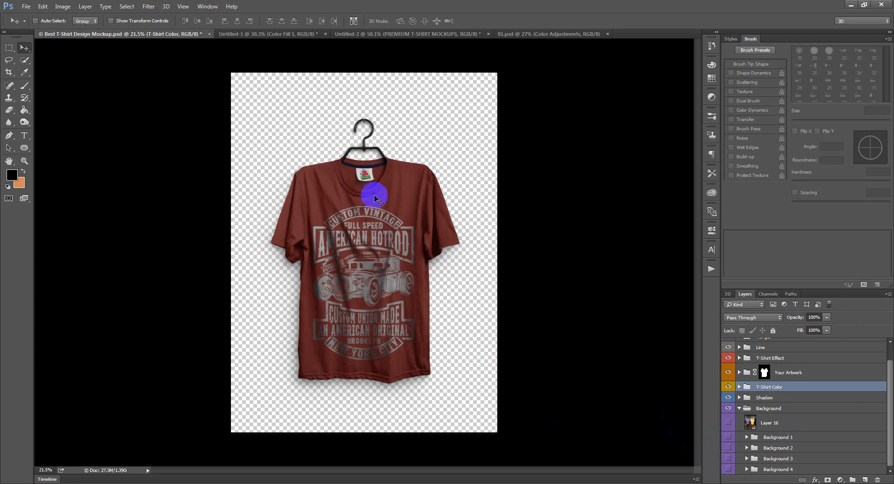
- Switch to the 01.psd hoodie mockup and open the contents of its Placeholder smart object
click(532, 35)
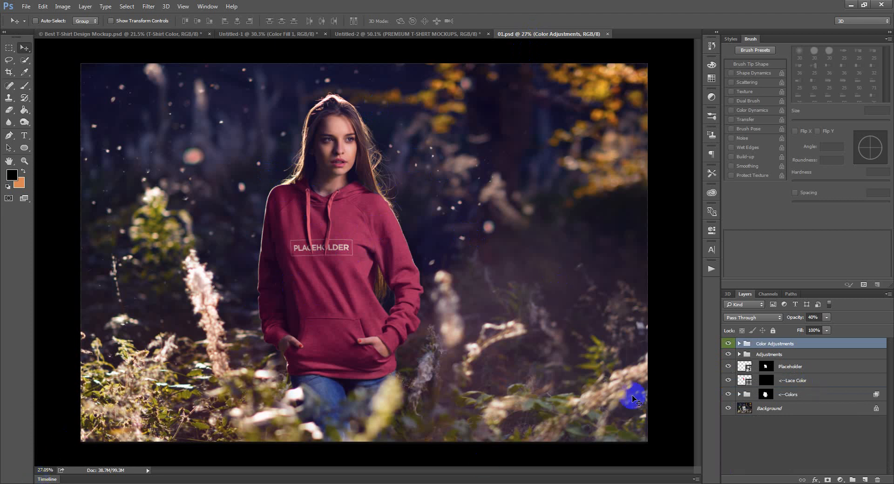
double_click(746, 368)
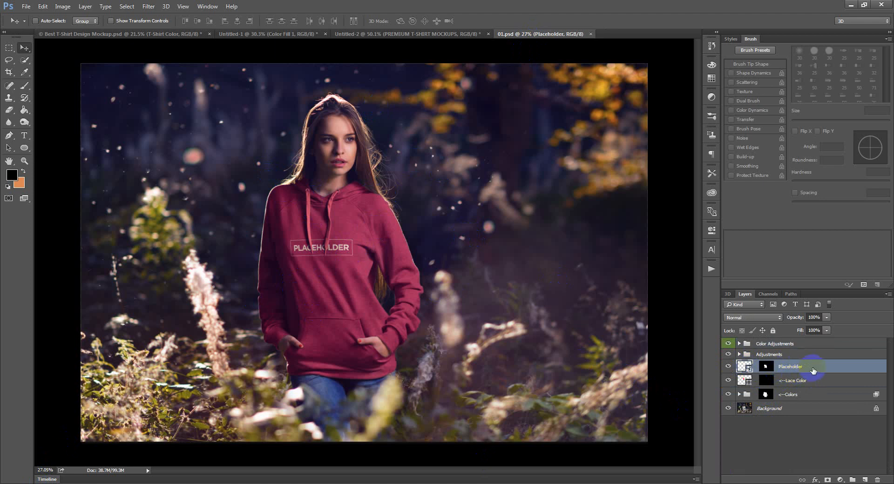
double_click(744, 367)
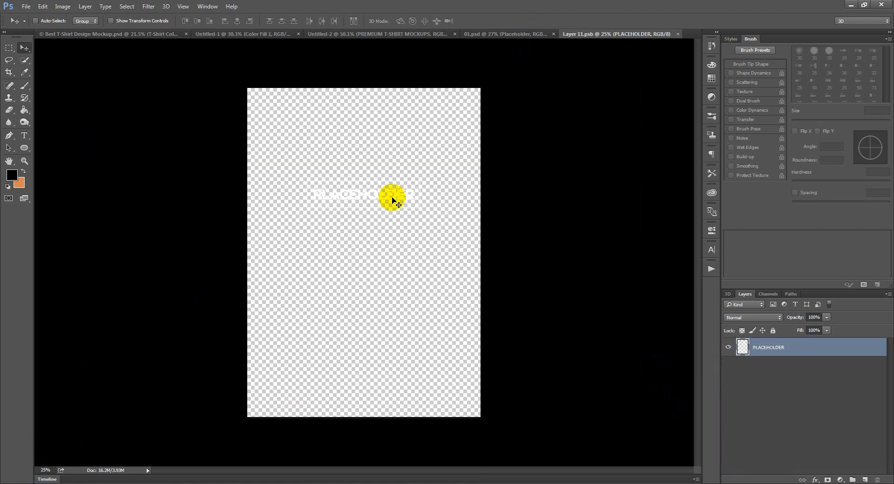
- Place the Believe in god 2 image from the RED folder into the smart object and scale it down around its centre
click(79, 483)
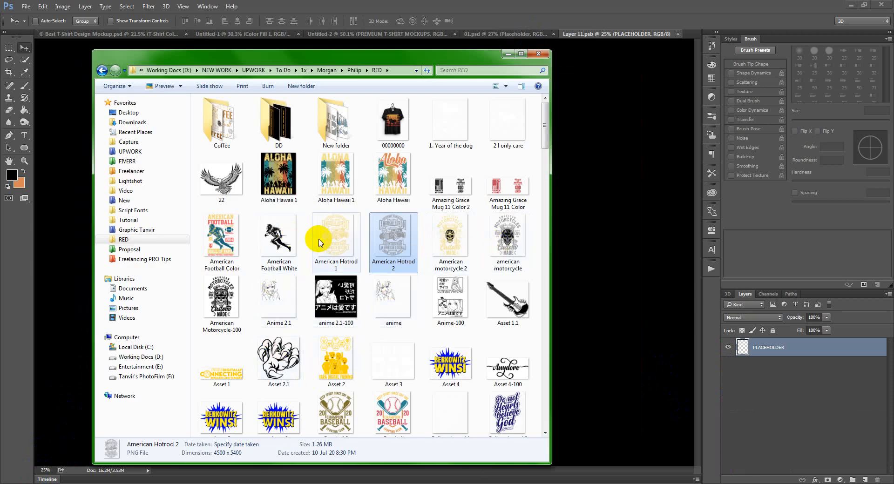
scroll(377, 244, down, 2)
drag(505, 313, 407, 288)
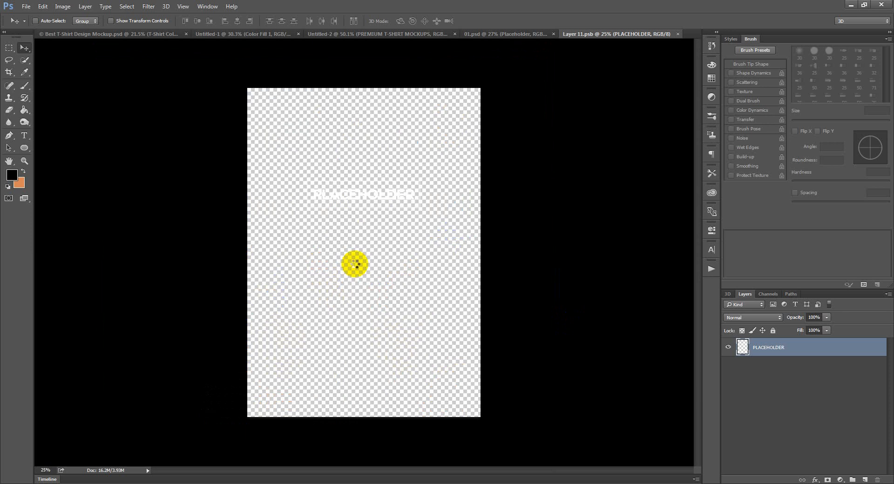
drag(356, 263, 433, 321)
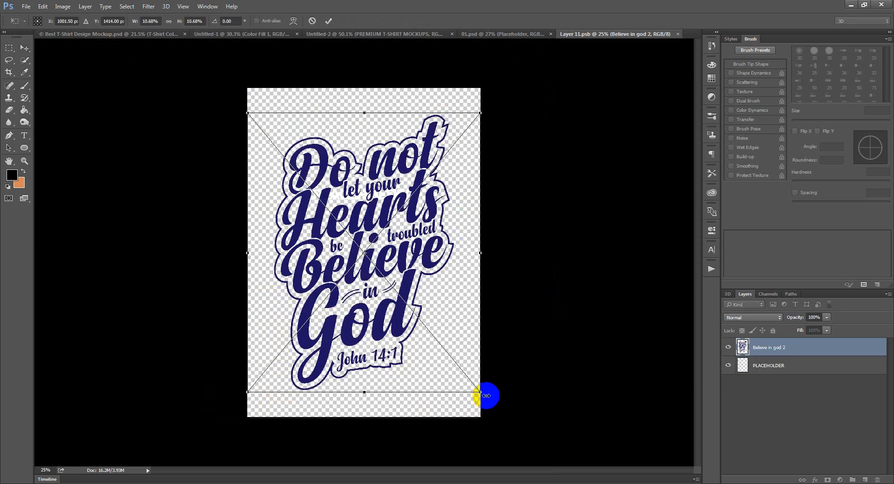
drag(486, 395, 448, 352)
- Save and close the smart object with its PLACEHOLDER layer hidden, and move the design higher on the hoodie's chest
click(735, 368)
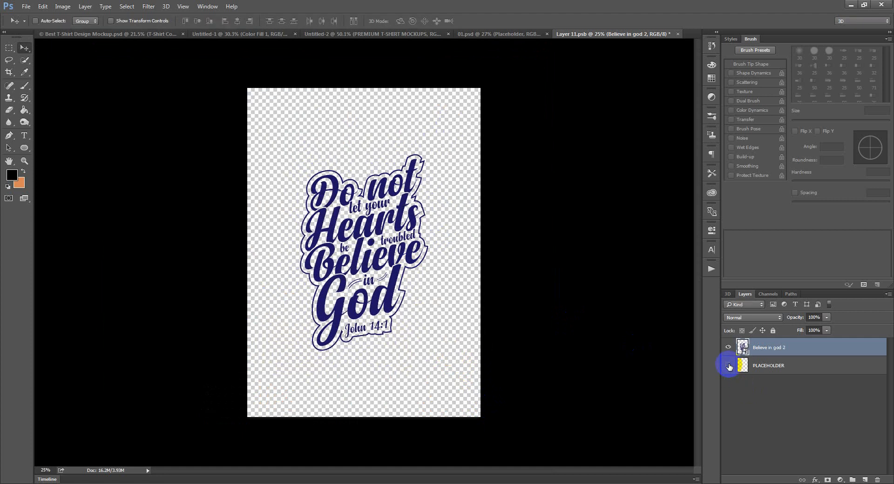
click(729, 367)
click(678, 34)
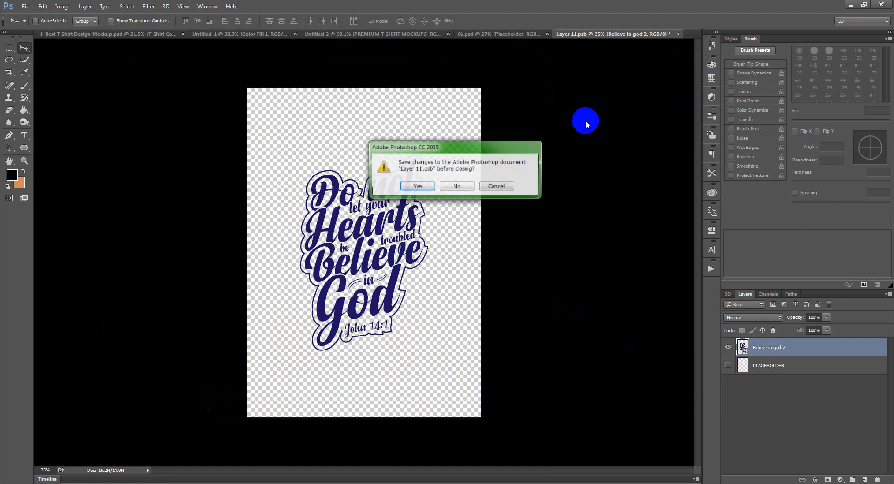
click(426, 188)
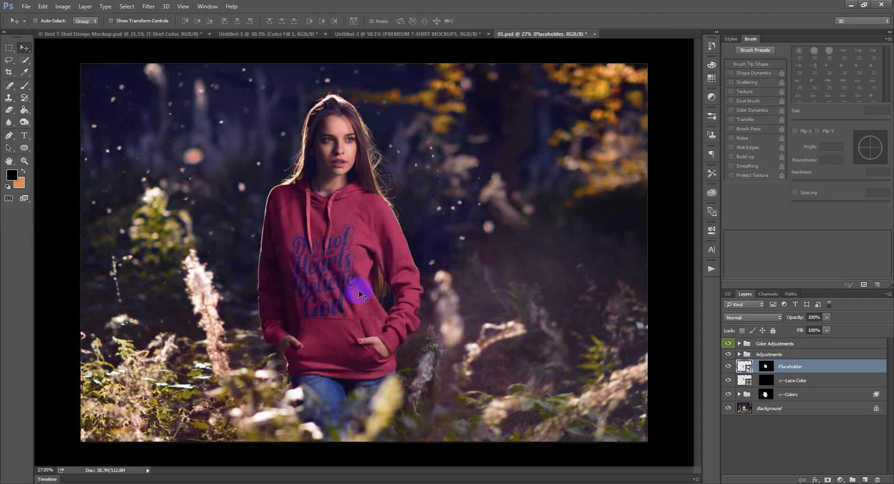
drag(336, 257, 337, 233)
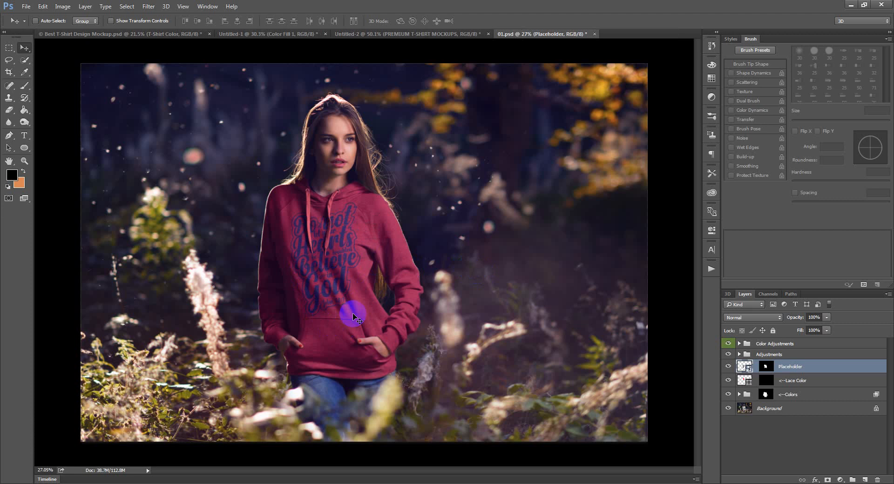
- Expand the Colors group and hide color layer 7 of the hoodie
click(739, 395)
scroll(818, 408, down, 2)
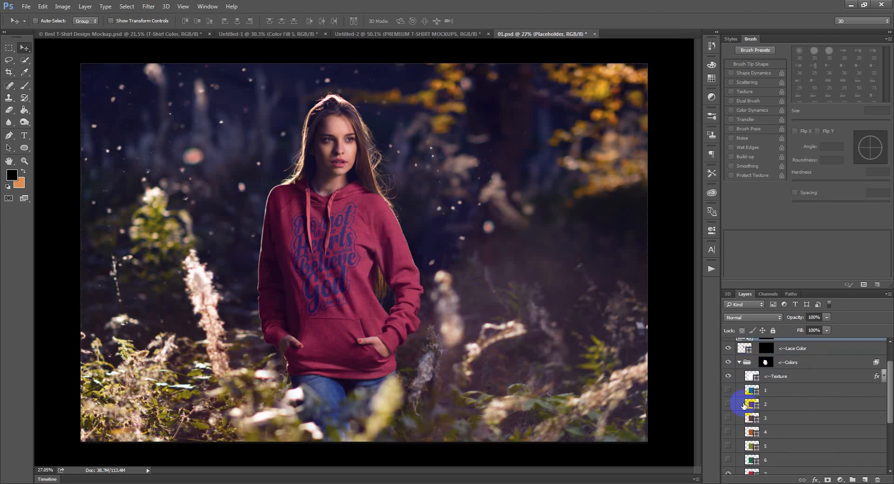
scroll(744, 405, down, 4)
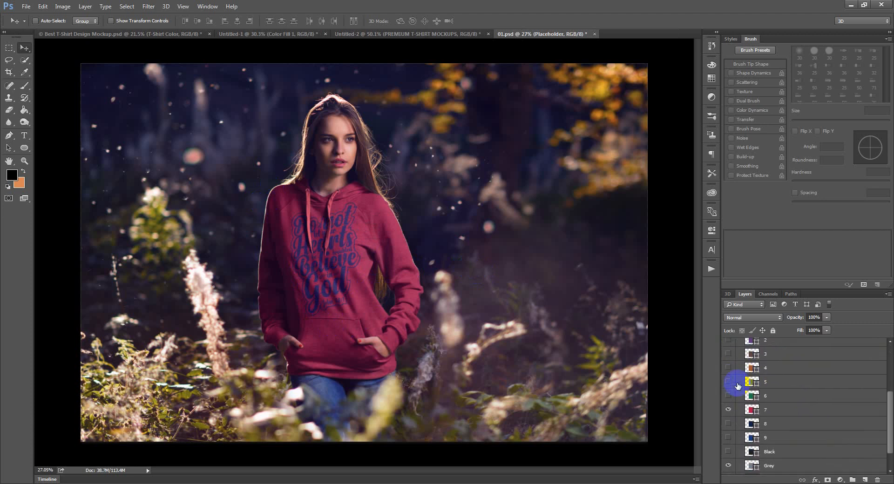
scroll(735, 388, up, 3)
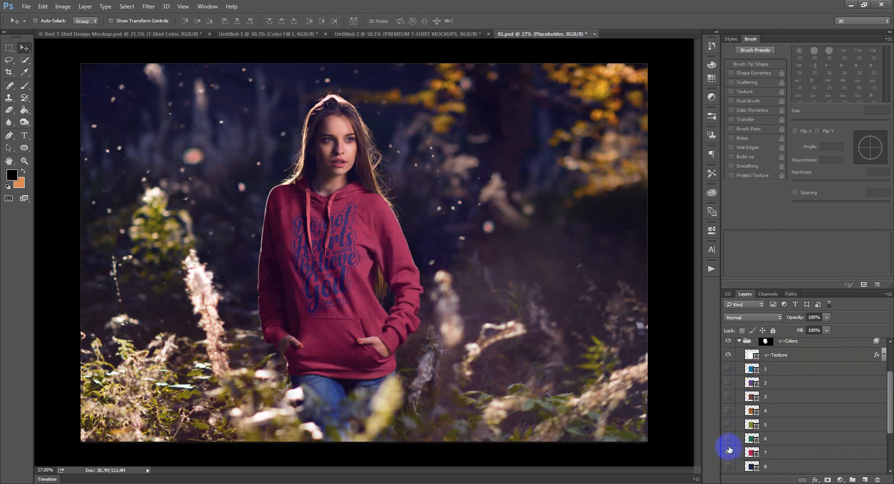
click(729, 453)
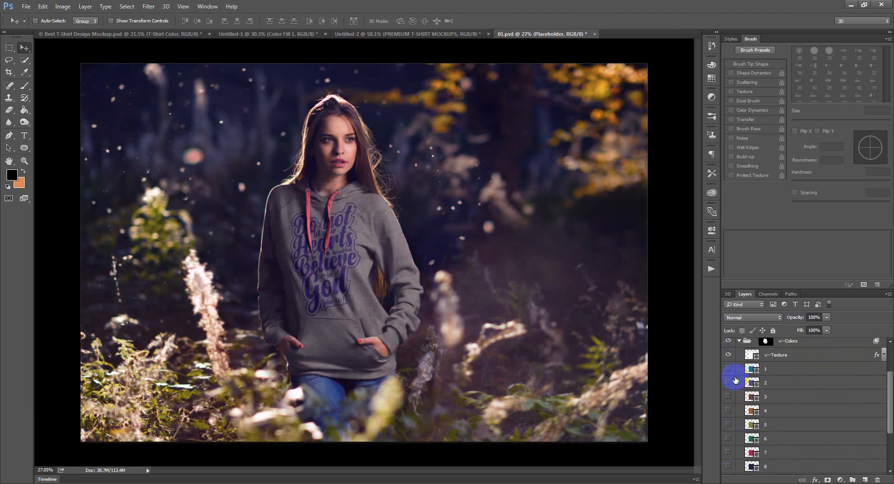
- Preview color layers 1, 2, 3, 4 and 6 on the hoodie one at a time, hiding each again
click(729, 369)
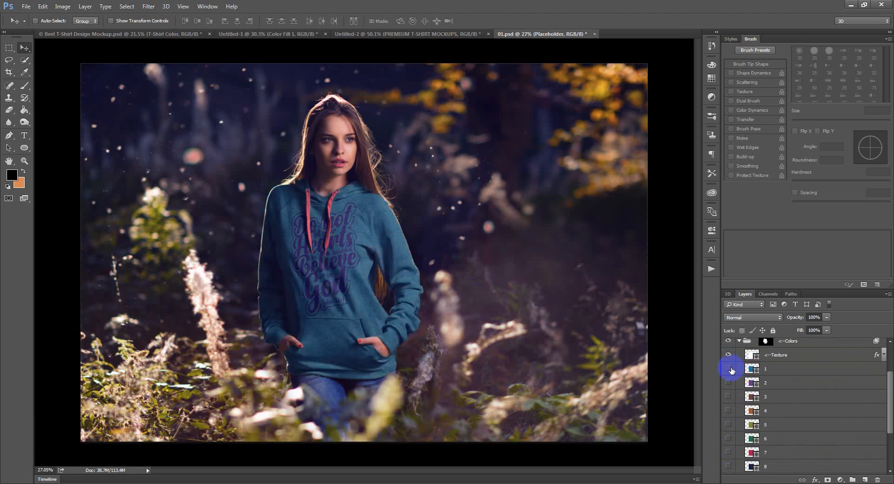
click(729, 369)
click(729, 383)
click(729, 387)
click(729, 398)
click(729, 397)
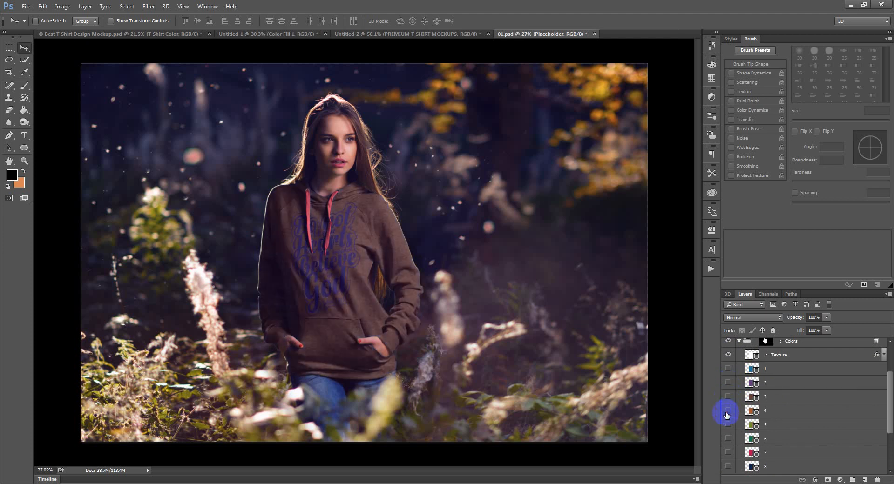
click(728, 411)
click(729, 411)
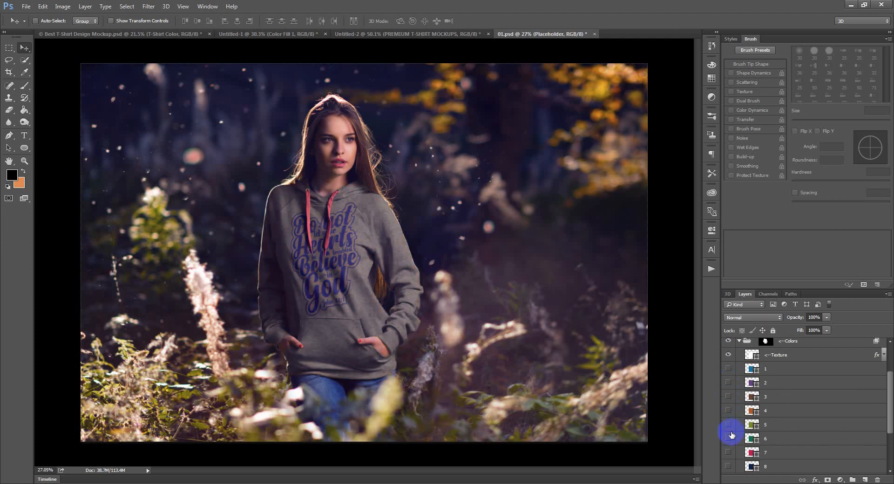
click(729, 438)
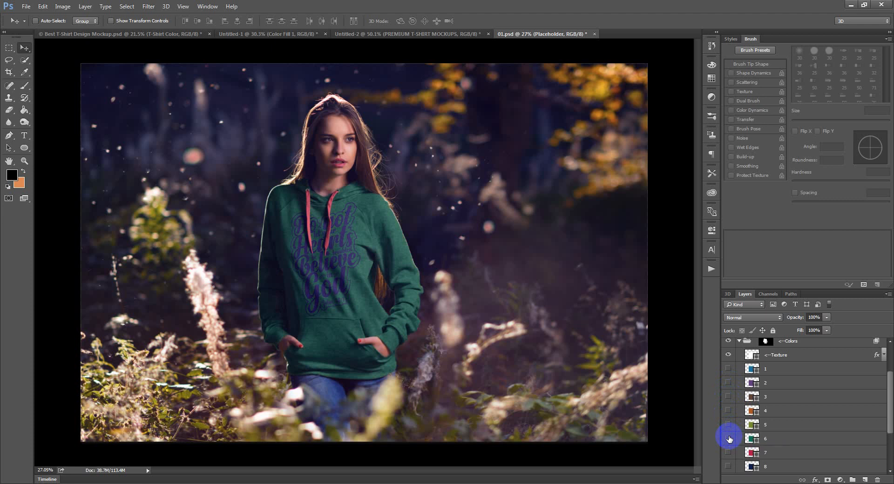
click(729, 438)
- Make the hoodie white by hiding the Grey color layer and showing the White one, and inspect the print up close
scroll(728, 439, down, 3)
scroll(736, 452, down, 1)
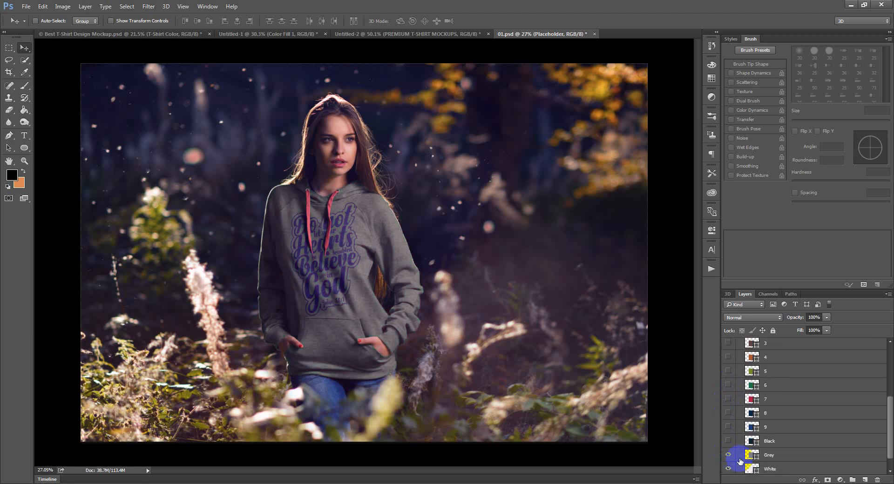
scroll(756, 455, down, 1)
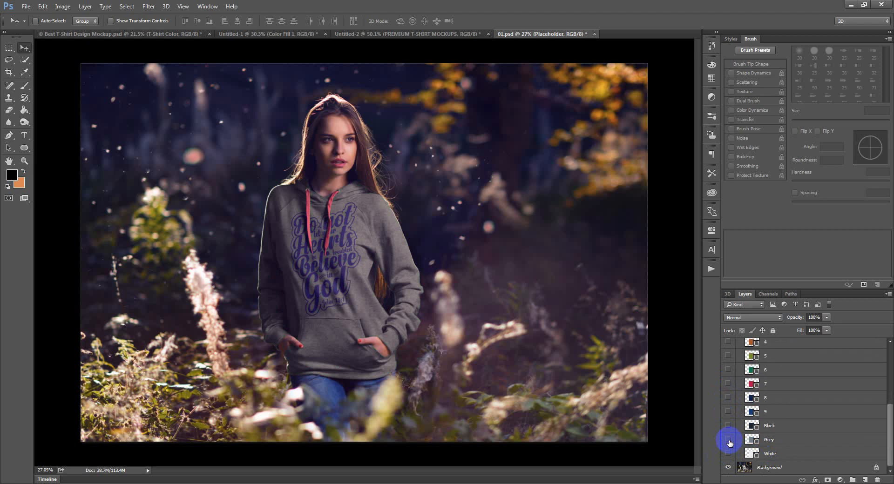
click(728, 440)
click(729, 454)
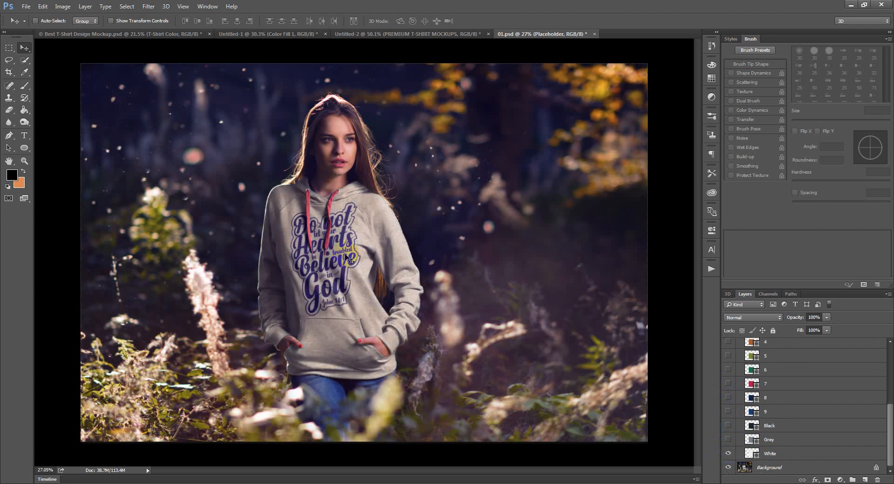
scroll(342, 178, up, 1)
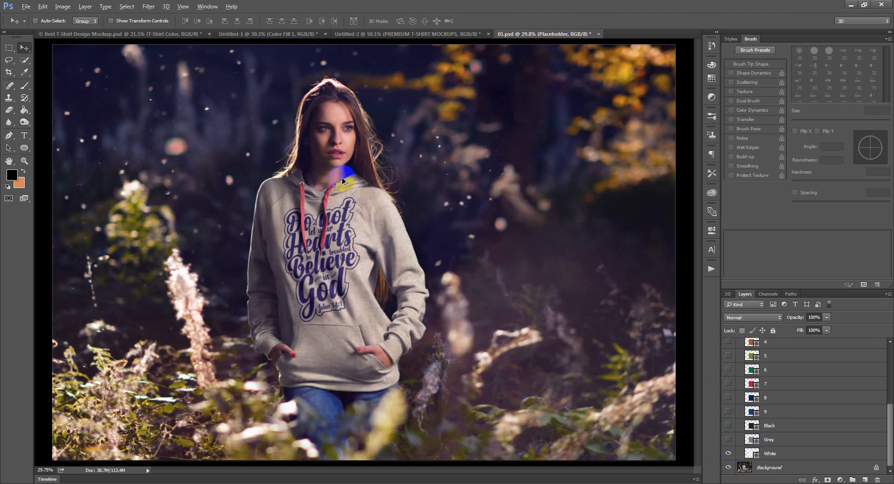
scroll(308, 248, up, 4)
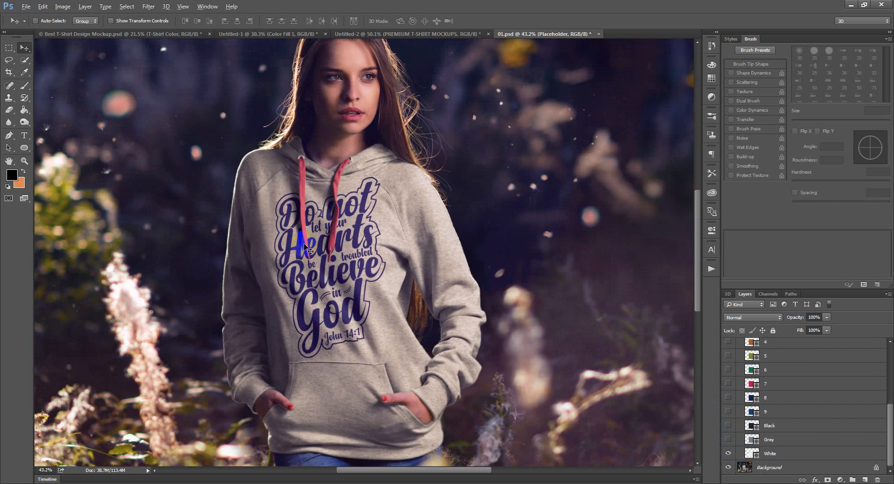
scroll(308, 248, down, 4)
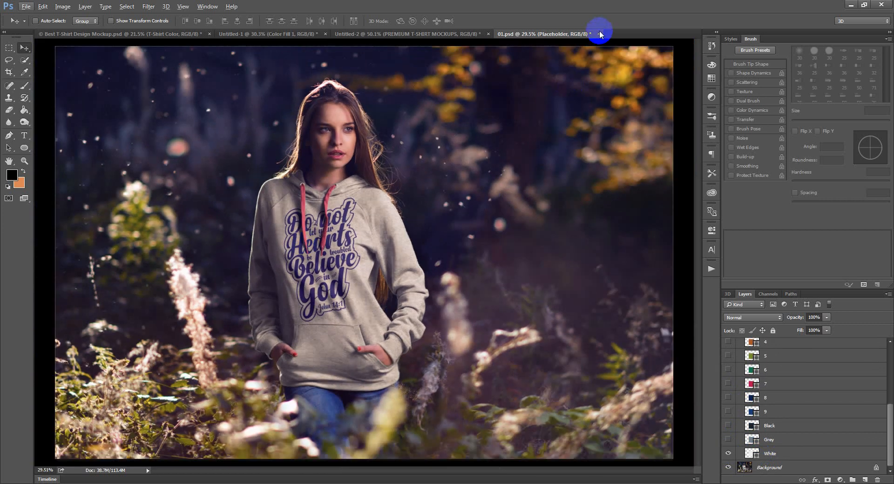
- Close the 01.psd hoodie mockup and open the Mockup folder inside the Tutorial folder in the file explorer
click(598, 33)
click(456, 186)
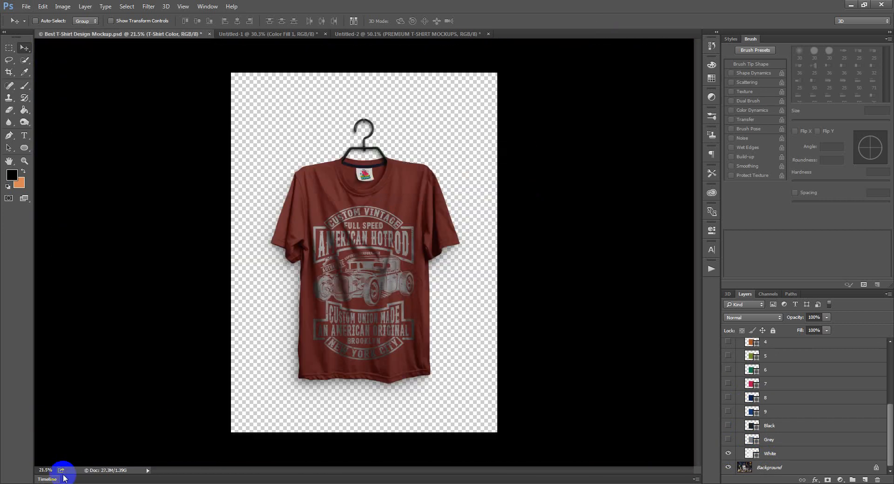
click(186, 483)
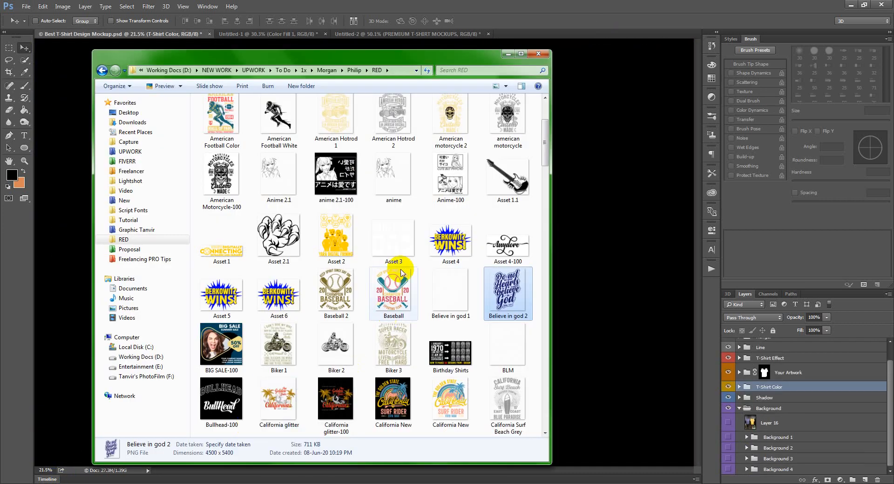
click(120, 221)
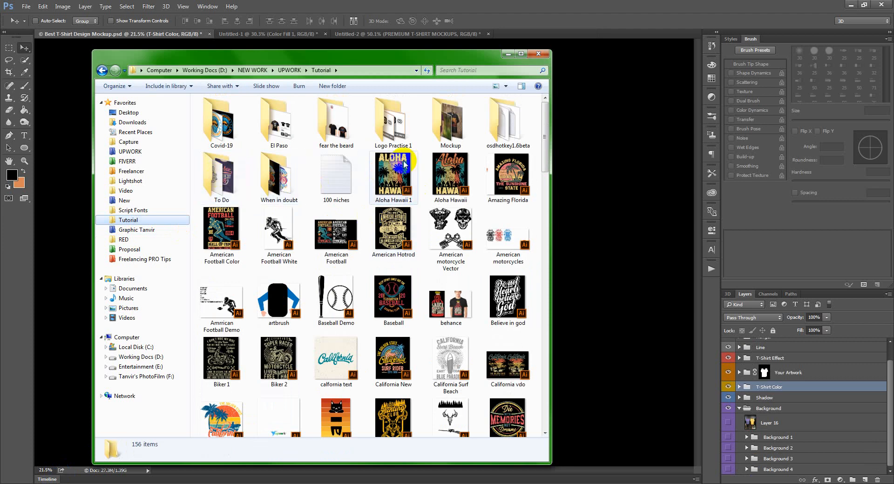
click(439, 134)
double_click(439, 134)
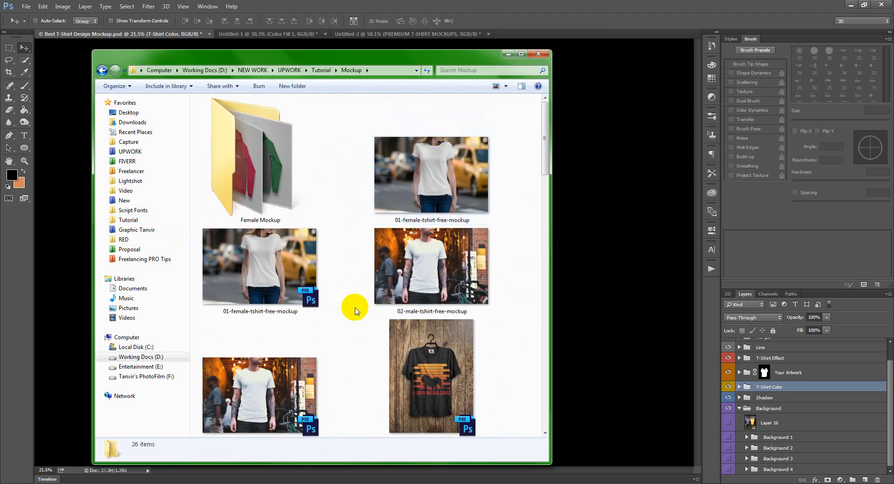
- Browse the Mockup folder and open Male T-shirt Mock-up.psd in Photoshop
scroll(340, 279, down, 10)
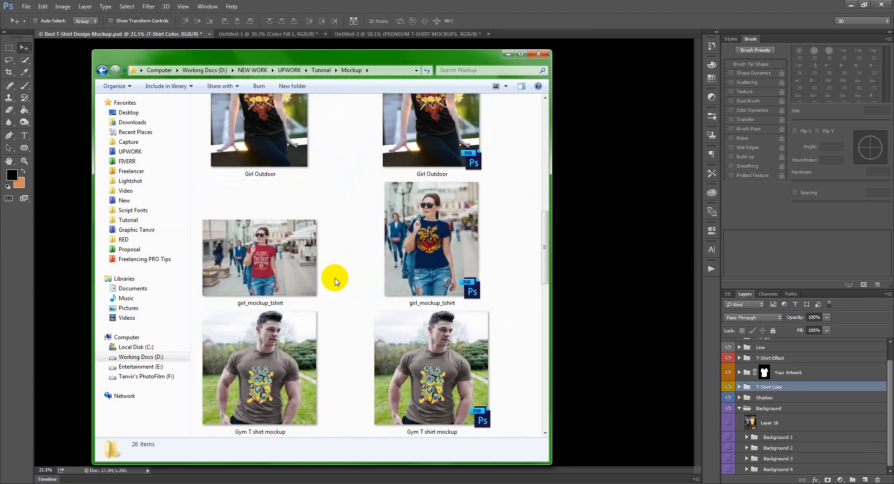
scroll(336, 281, down, 3)
scroll(335, 281, down, 15)
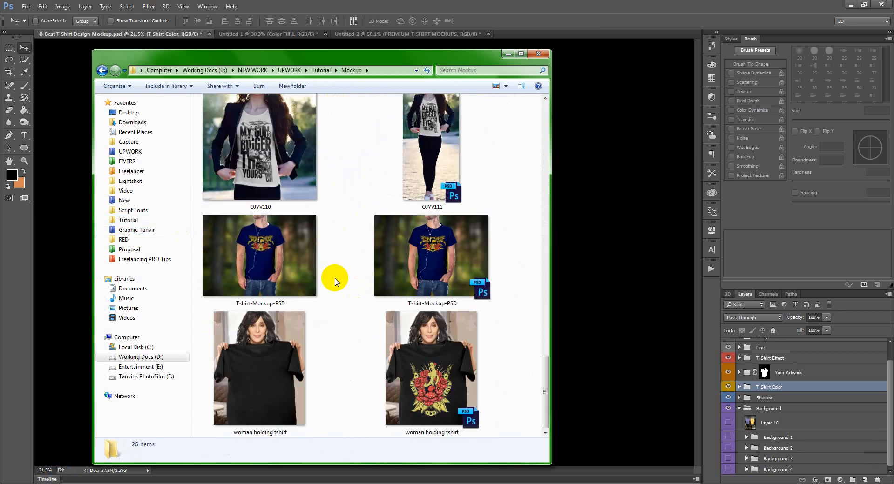
scroll(335, 279, up, 9)
double_click(439, 164)
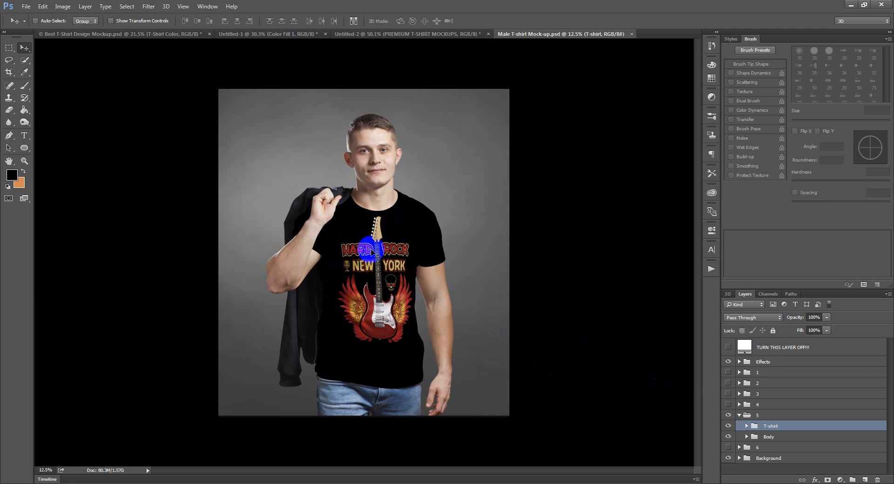
- Toggle the visibility of group 1, group 5's T-shirt and Body subgroups, and the Effects group to examine what each contributes
scroll(372, 252, up, 1)
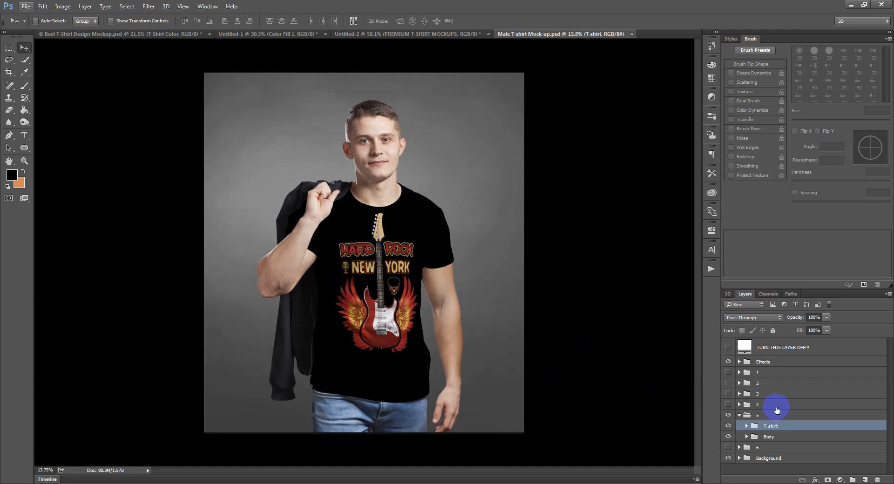
click(728, 373)
click(729, 373)
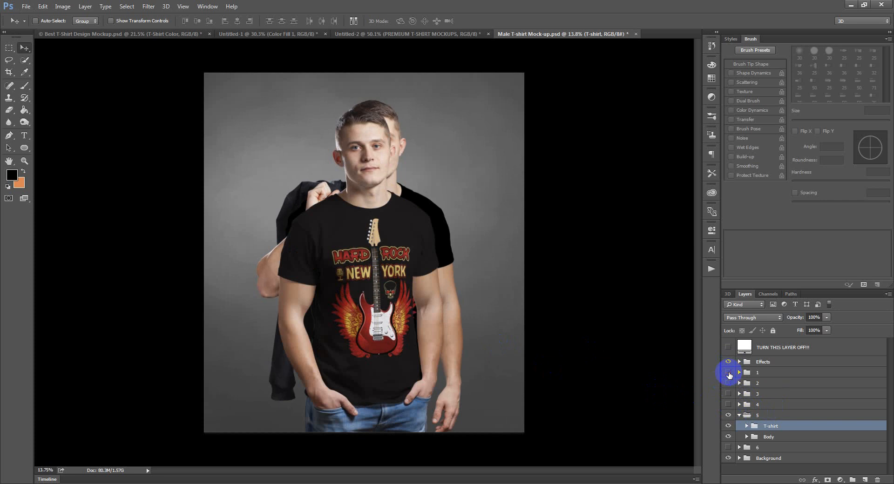
click(728, 426)
click(728, 426)
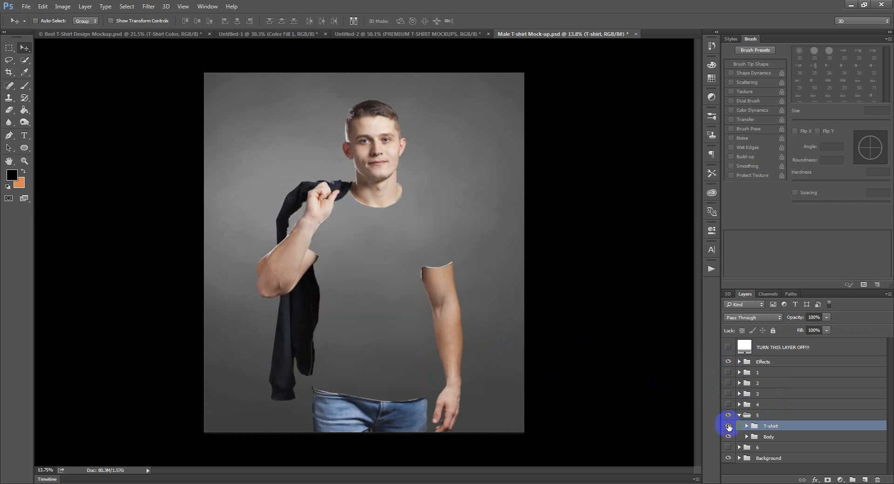
click(729, 437)
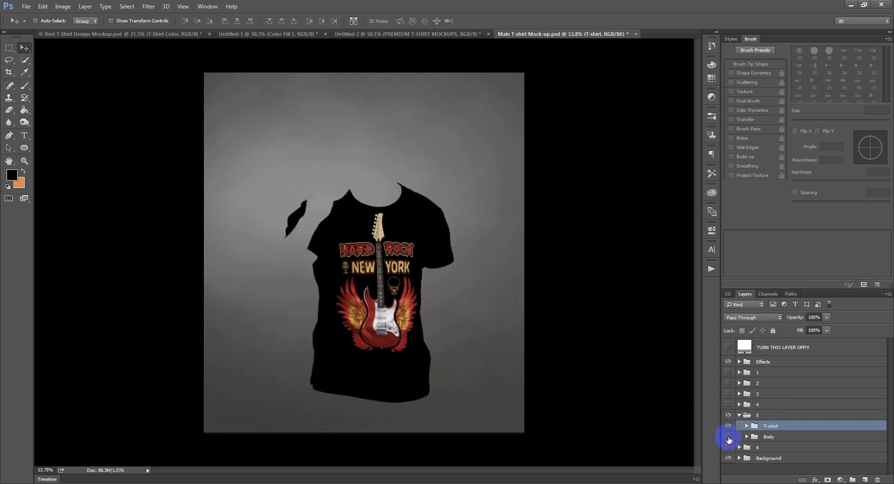
click(729, 436)
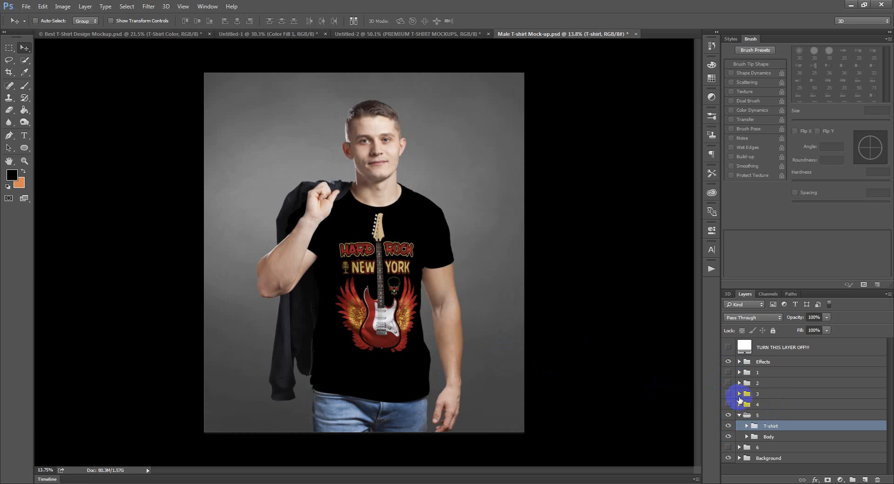
click(728, 361)
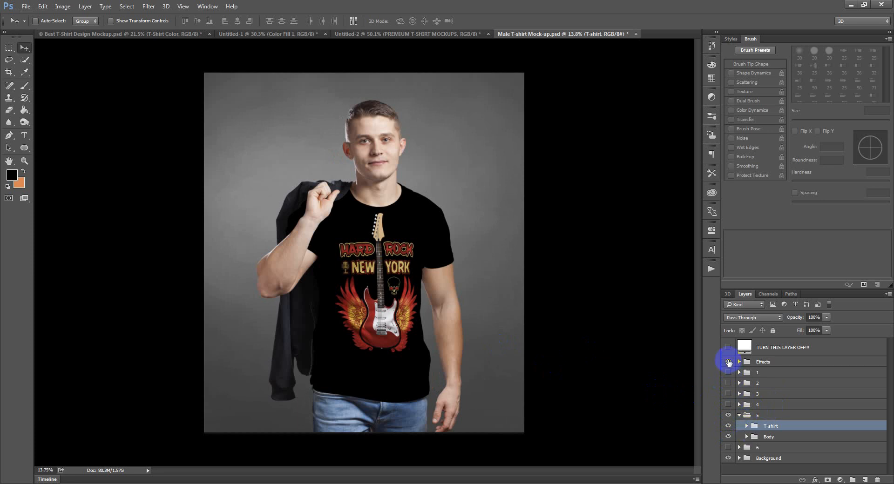
click(729, 363)
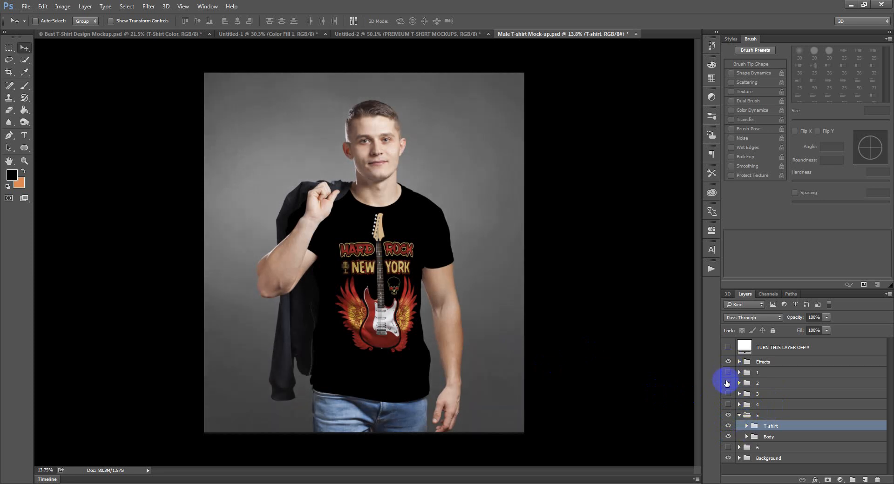
- Switch the model's pose by hiding group 5 and showing group 1
click(727, 373)
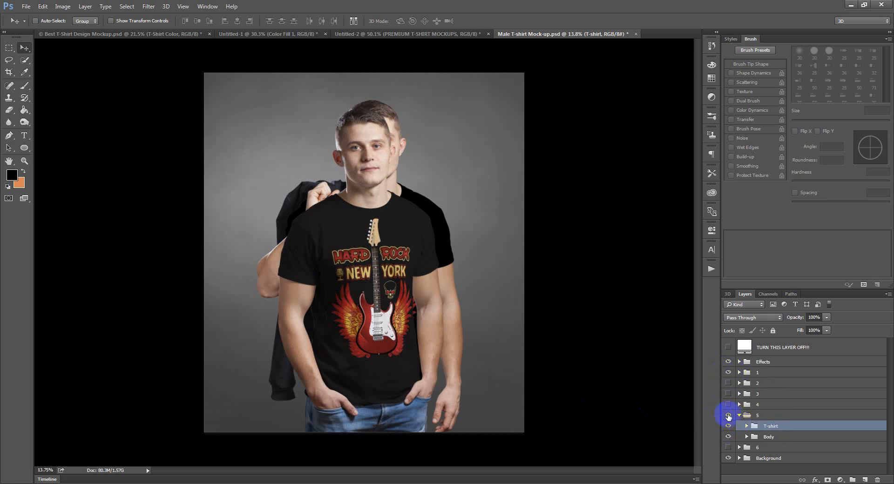
click(728, 373)
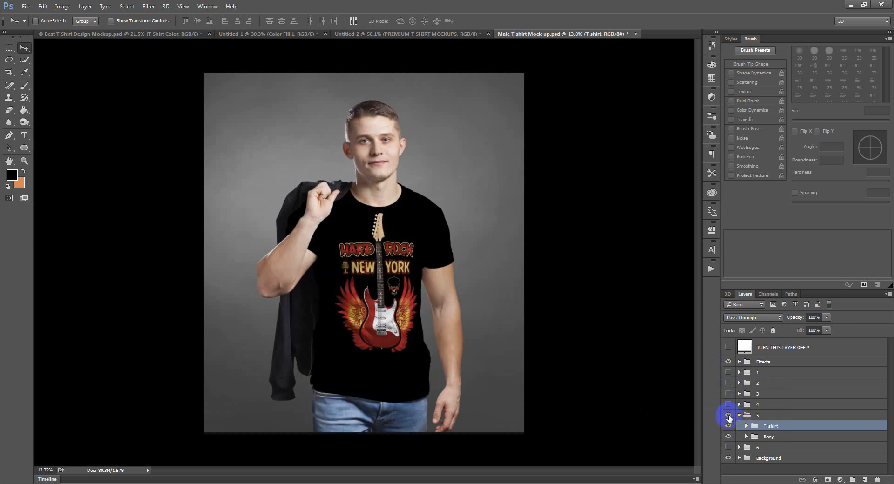
click(728, 415)
click(727, 372)
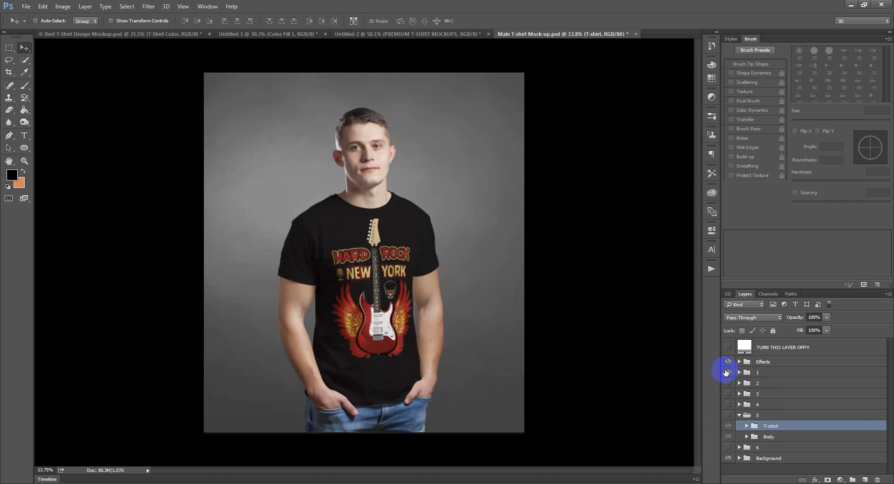
- Hide group 1 and preview the poses in groups 2, 3, 4 and 5 one at a time, hiding each again
click(727, 373)
click(729, 383)
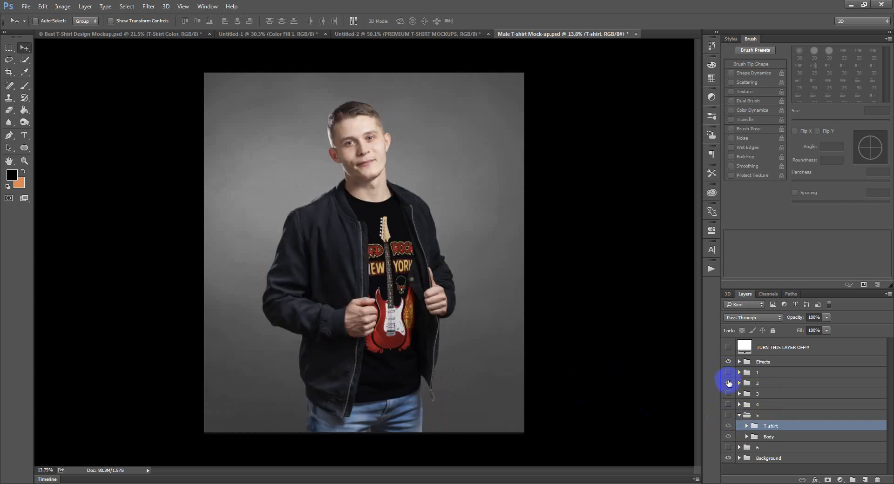
click(729, 383)
click(728, 394)
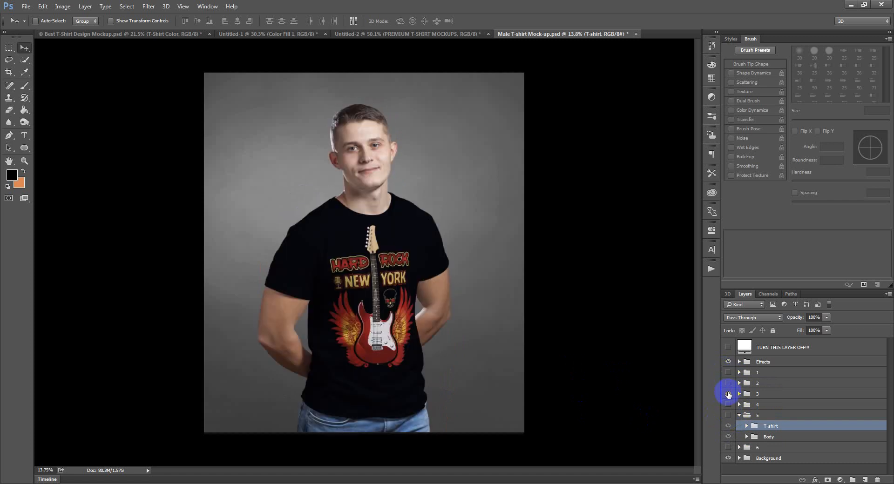
click(728, 393)
click(728, 405)
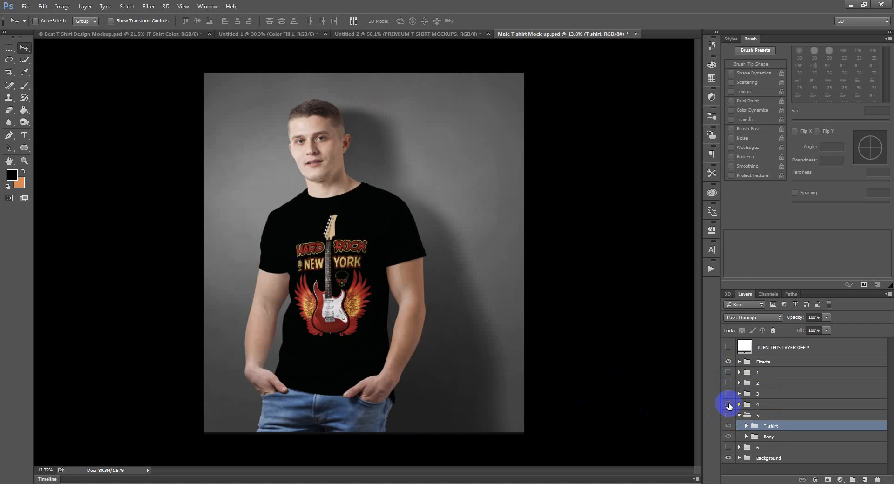
click(728, 404)
click(729, 416)
click(729, 415)
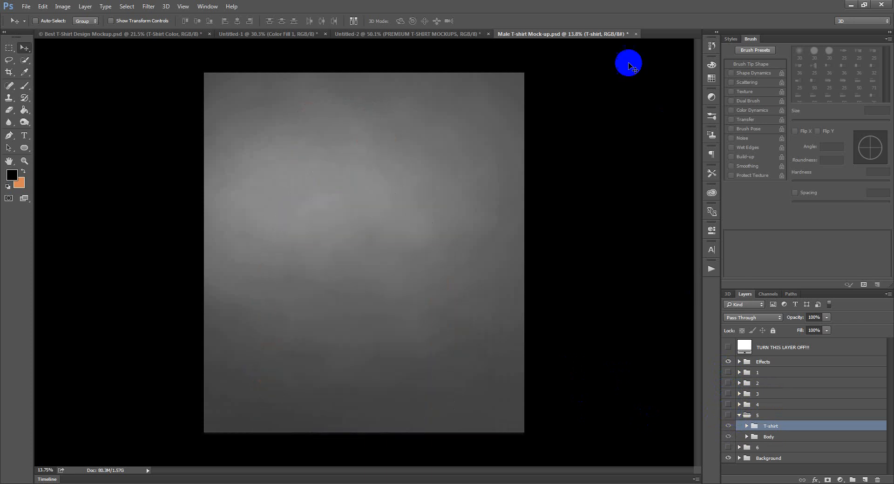
- Close Male T-shirt Mock-up.psd and save its changes
click(635, 34)
click(417, 186)
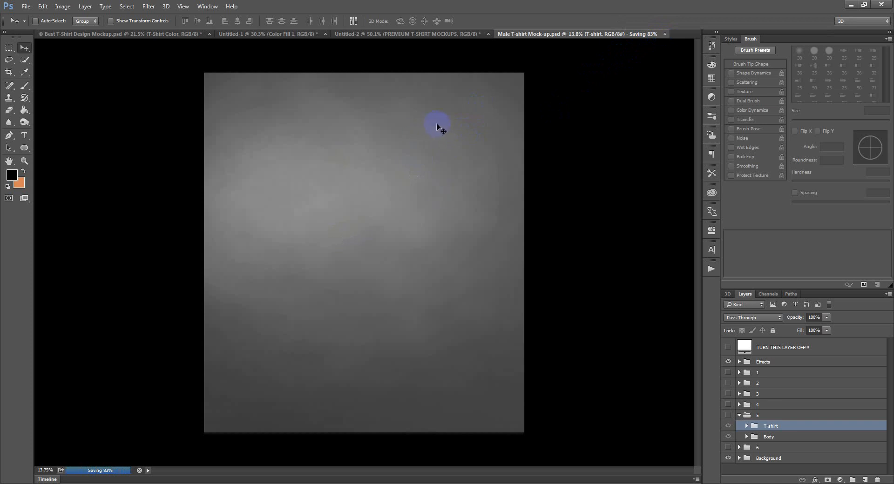
key(ctrl)
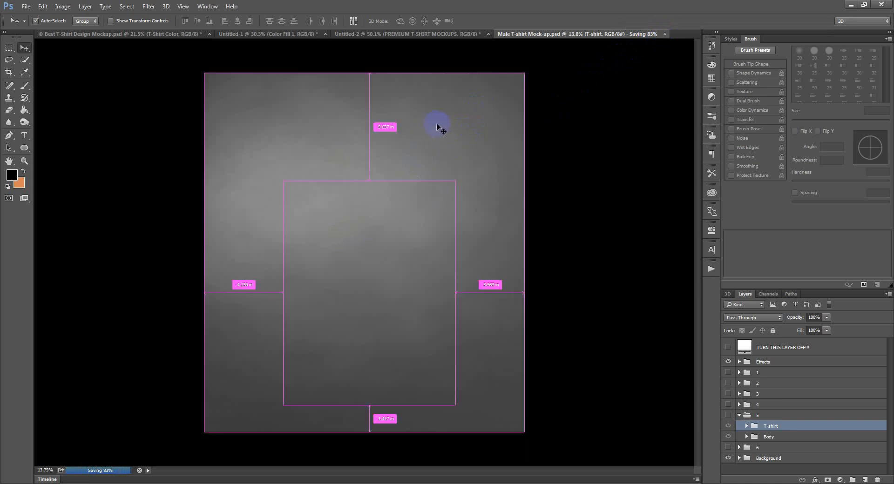